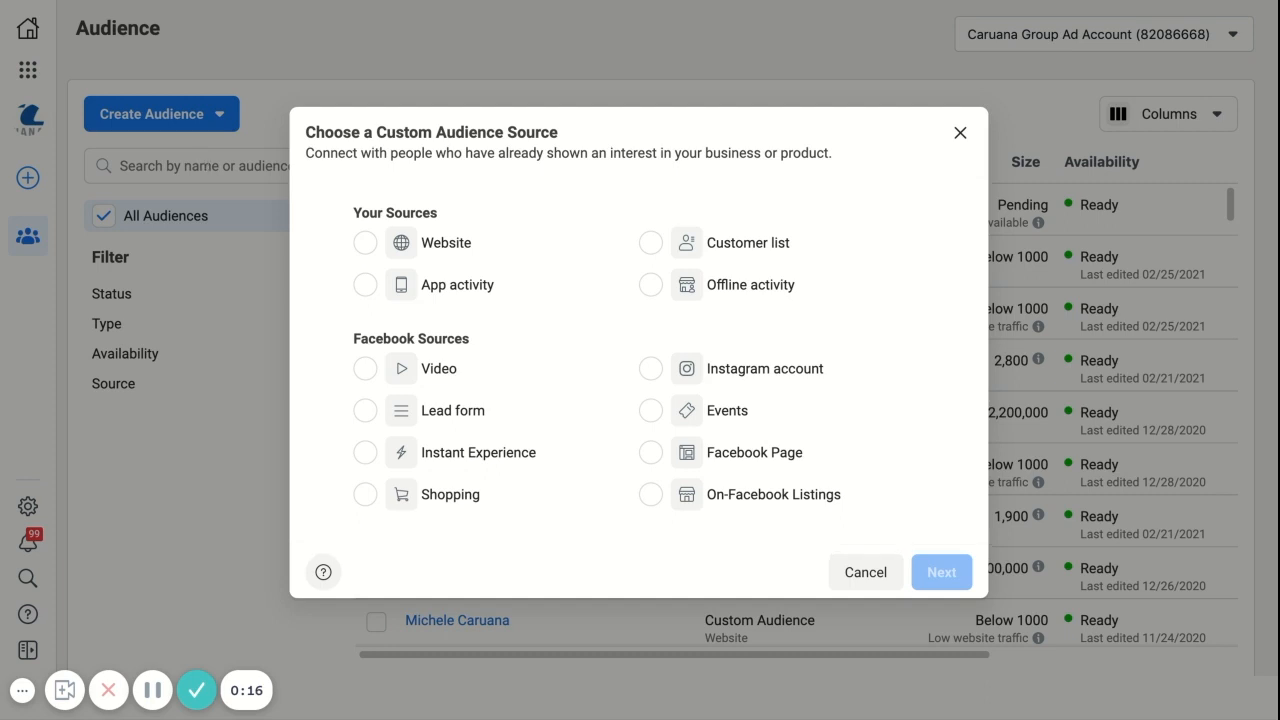
Choose Website as the custom audience source and proceed to the audience setup form.
click(366, 245)
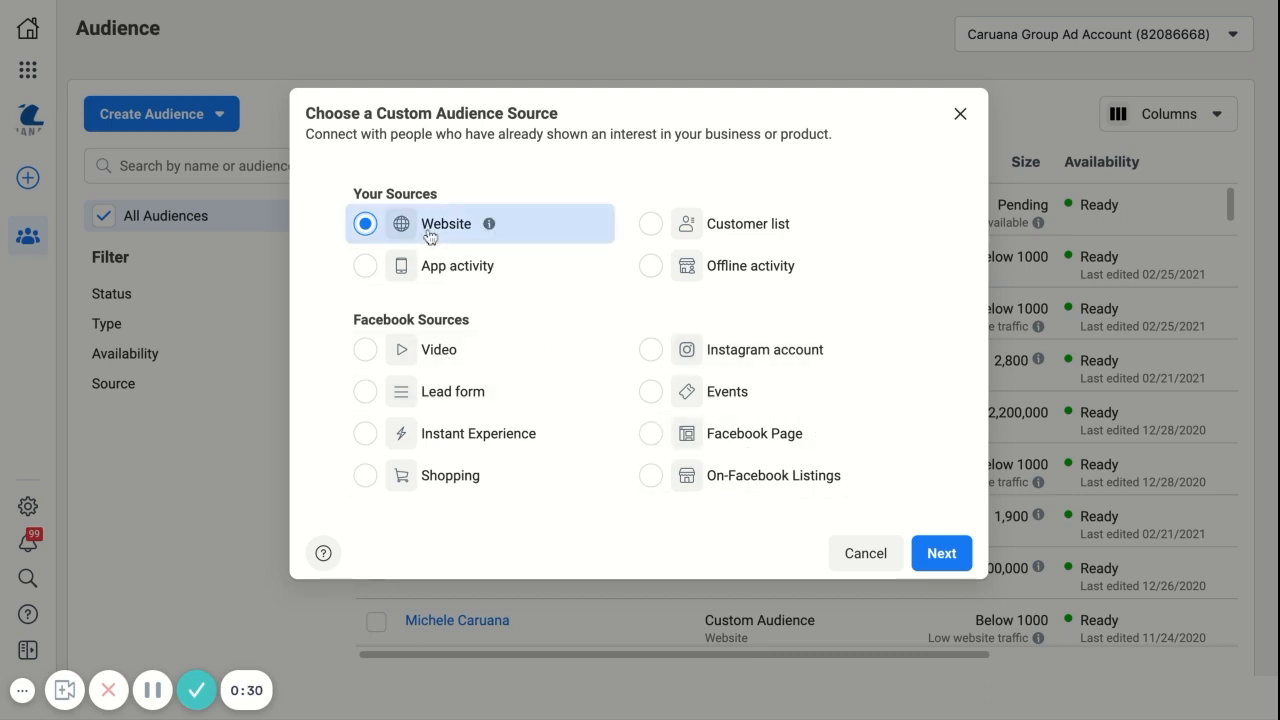
mouse_move(490, 228)
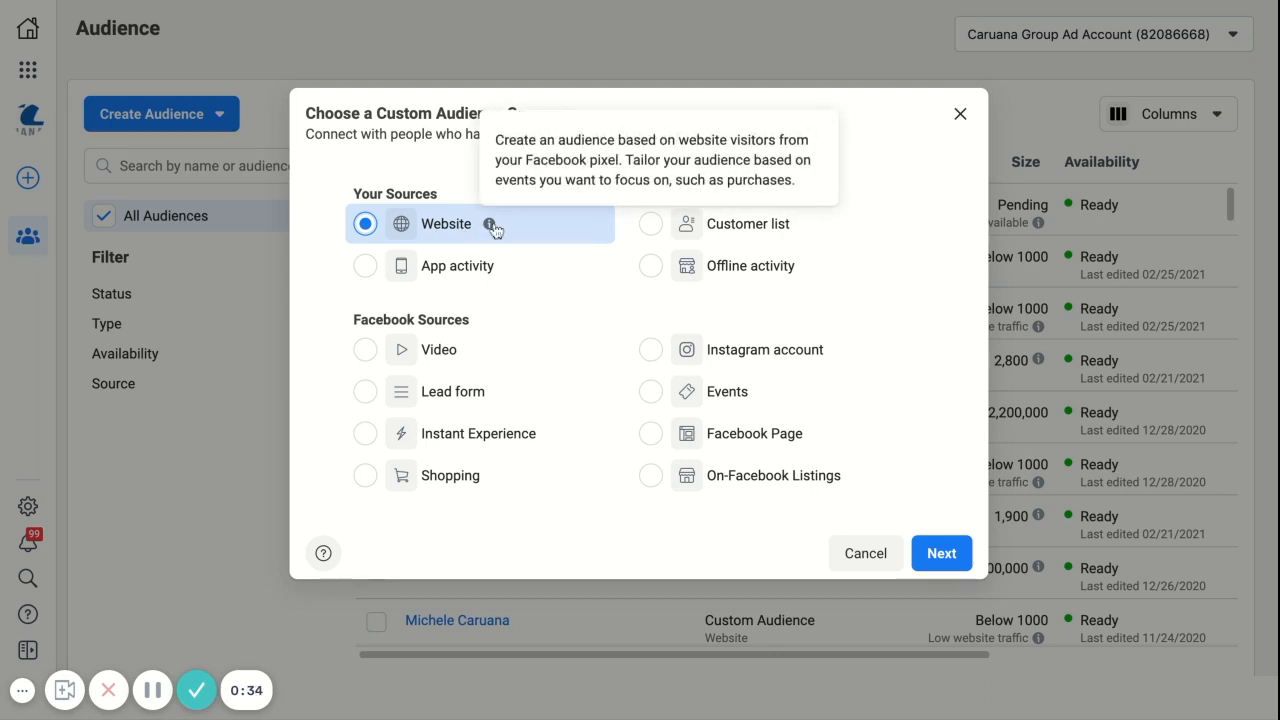
click(940, 553)
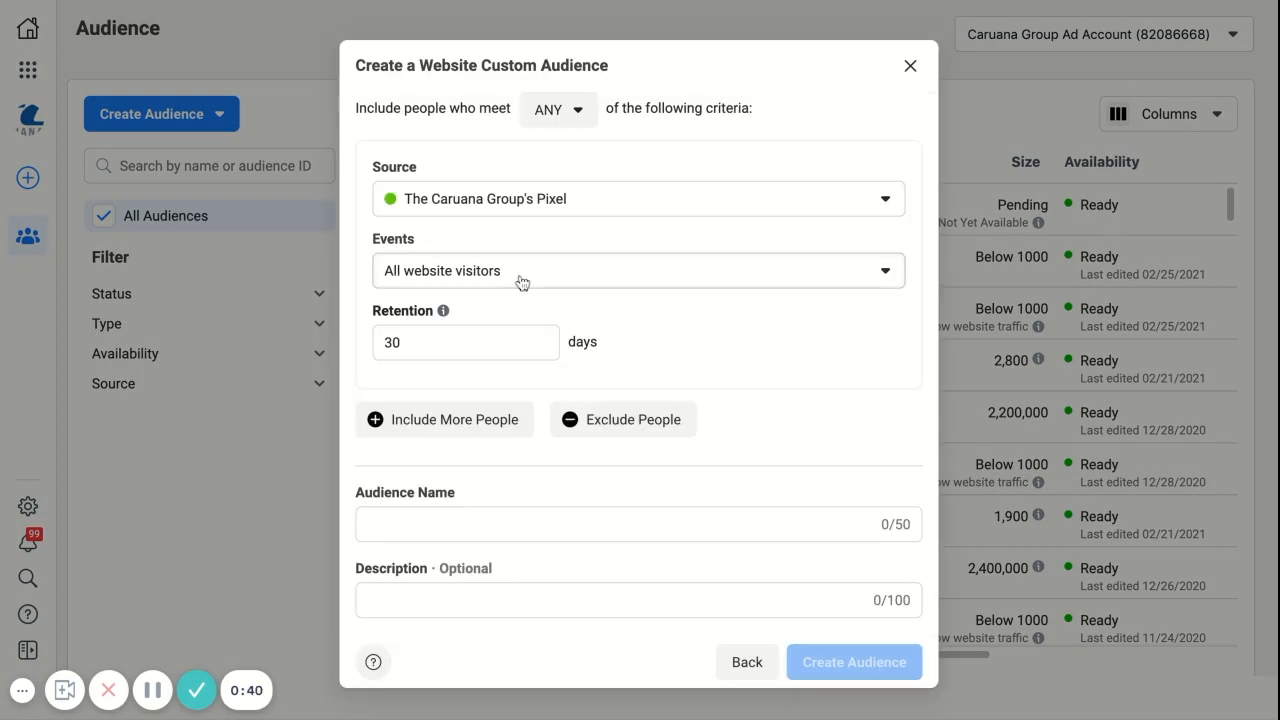
click(558, 204)
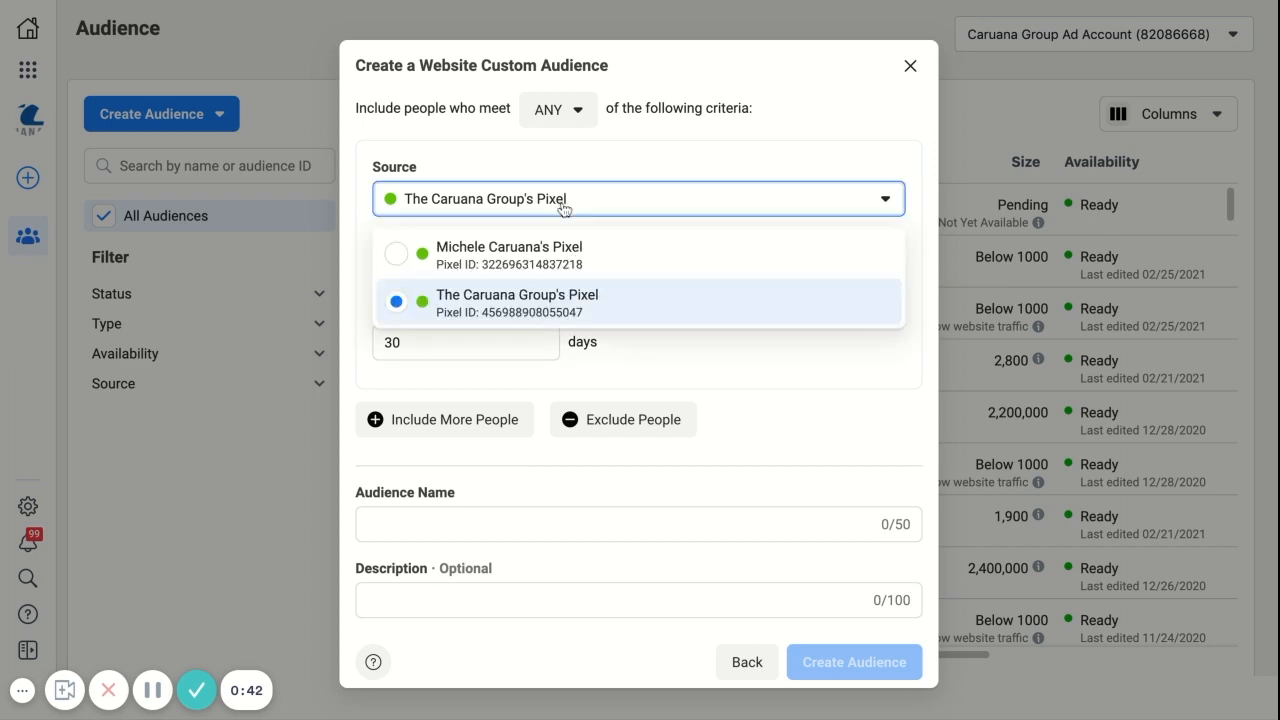
click(546, 315)
click(551, 284)
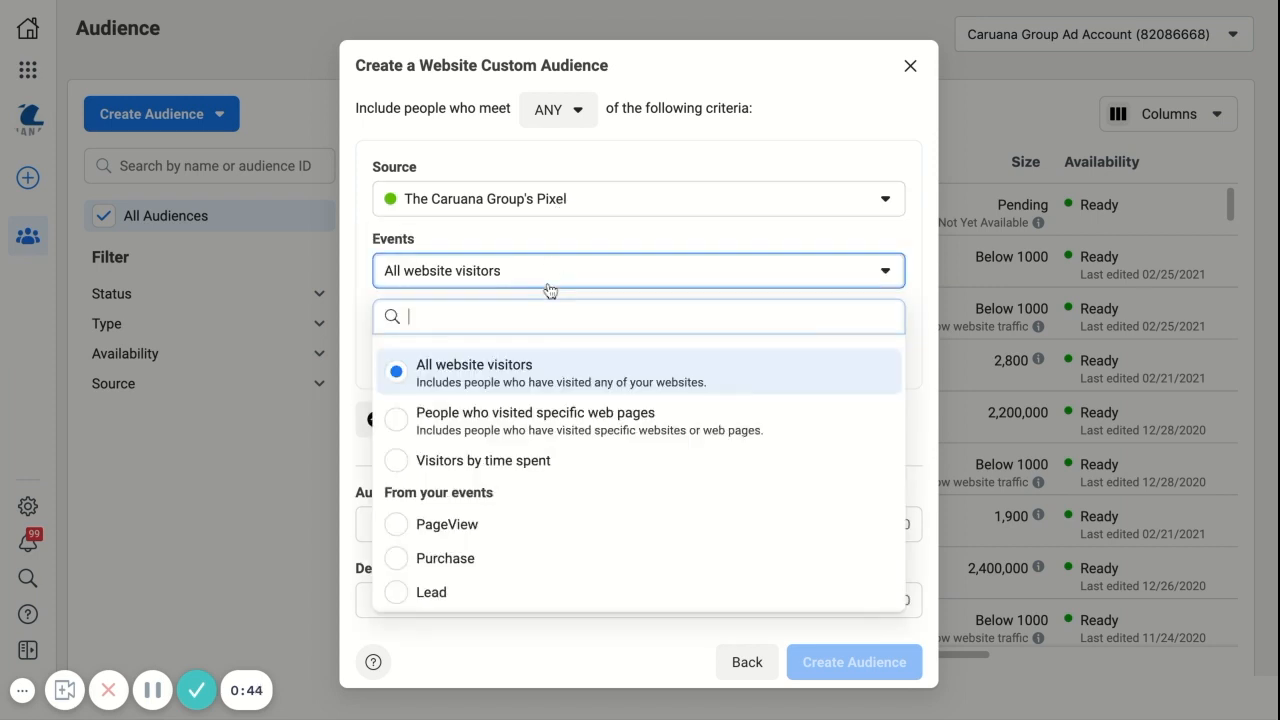
click(520, 428)
Set the website audience's retention to 180 days.
click(453, 346)
double_click(455, 344)
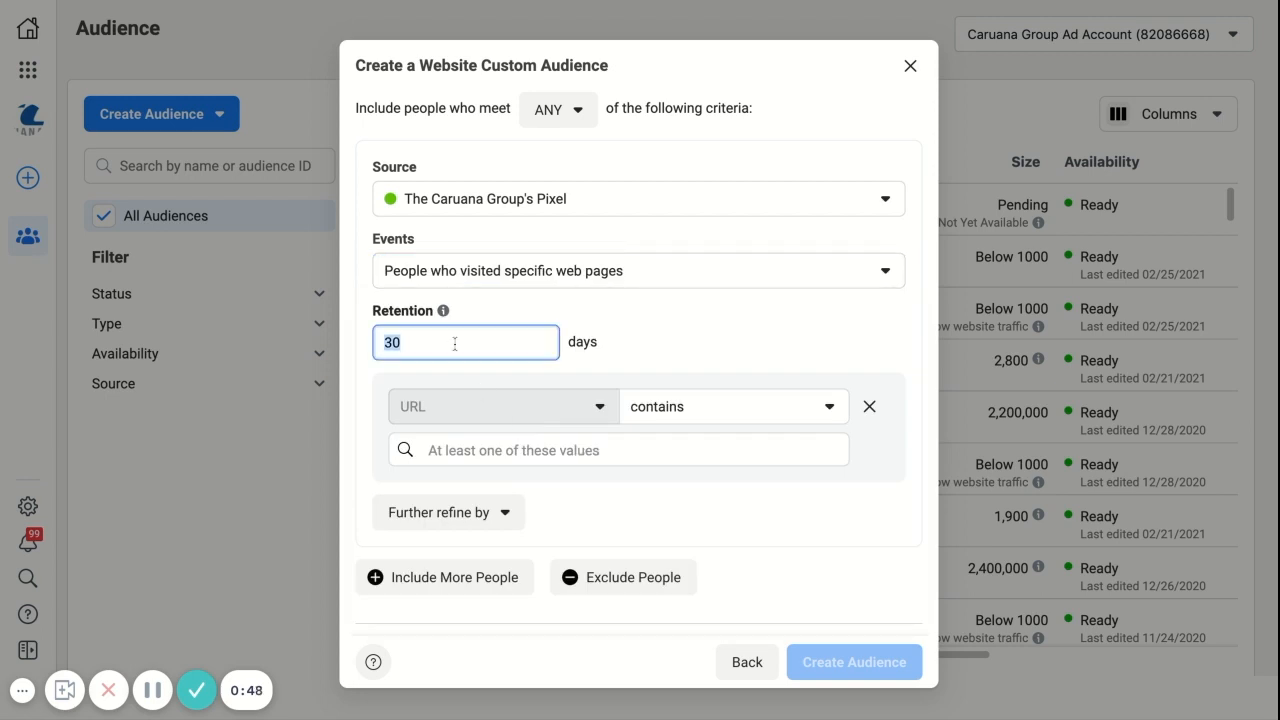
text(19)
Add a URL rule with the contains condition, matching the business website's domain followed by /validate.
click(502, 448)
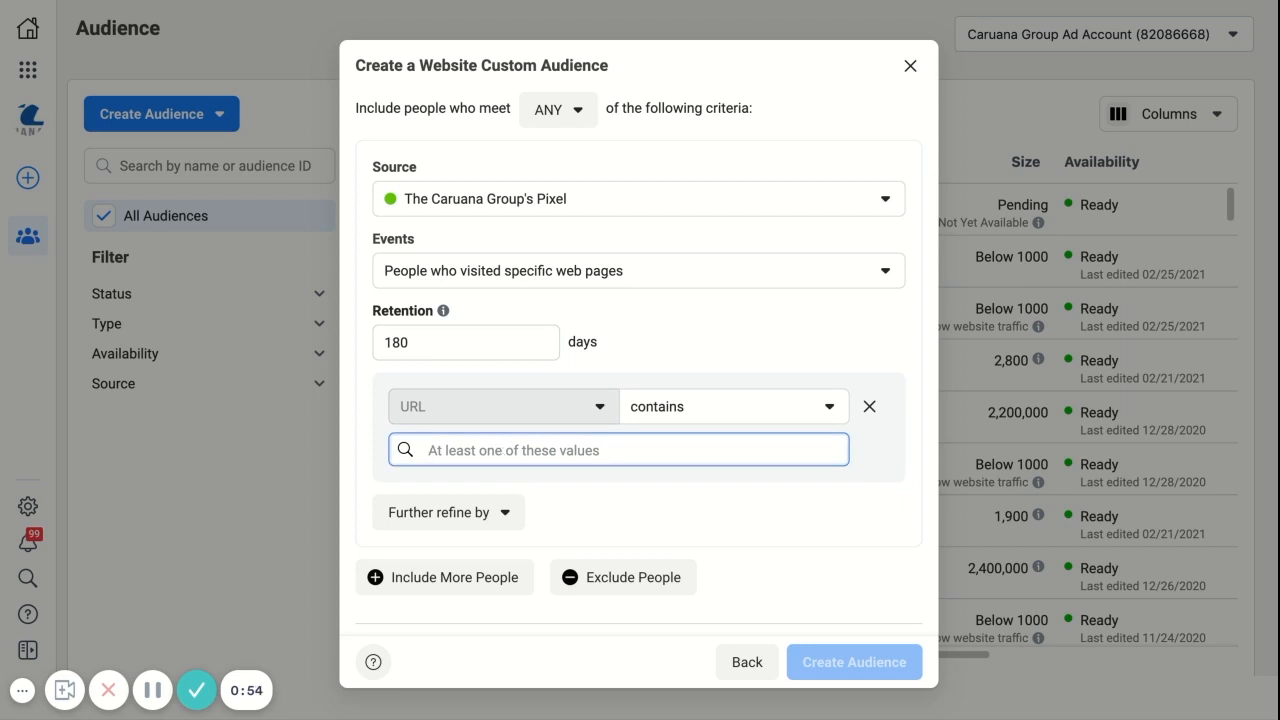
text(michele)
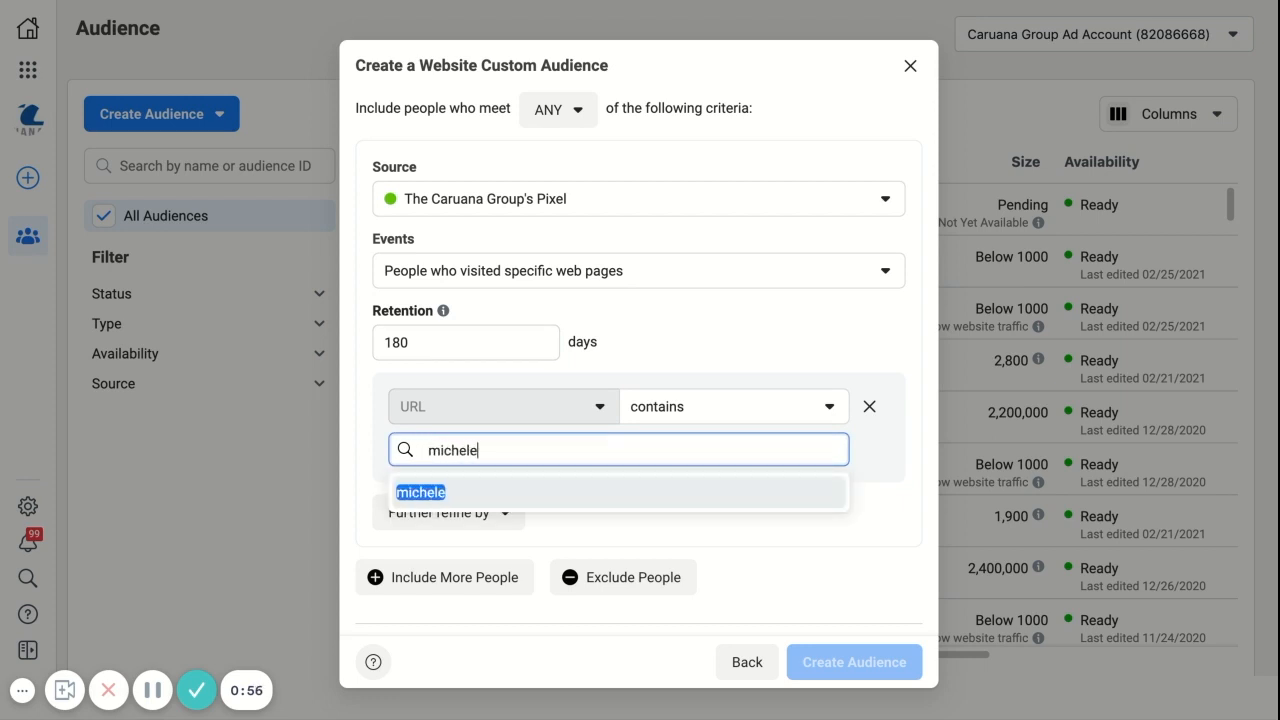
text(caruana.com/)
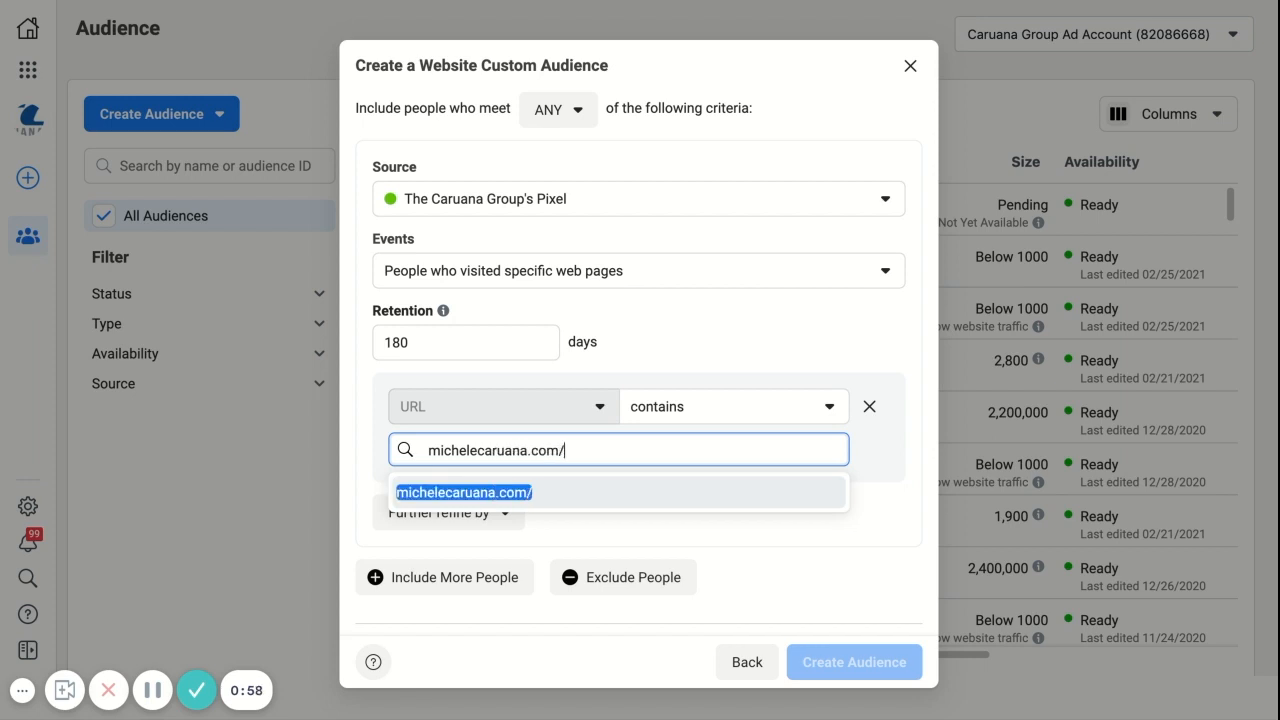
text(validate)
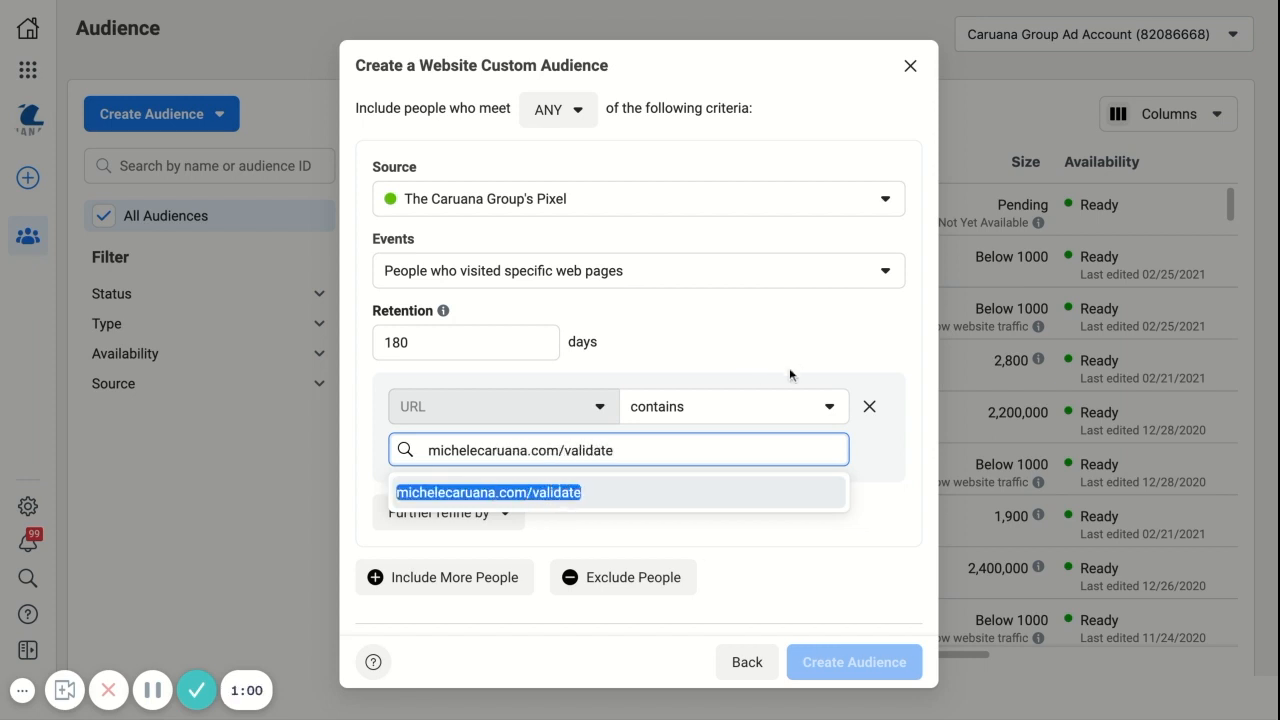
click(751, 410)
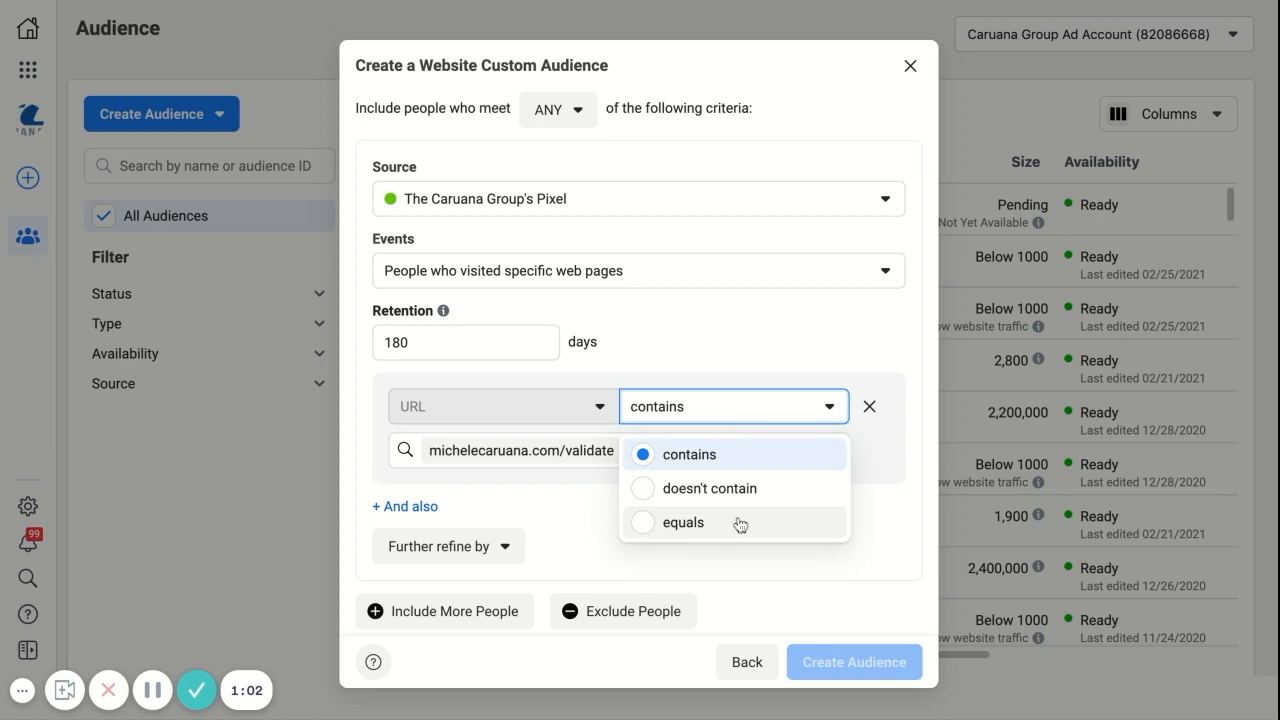
click(723, 360)
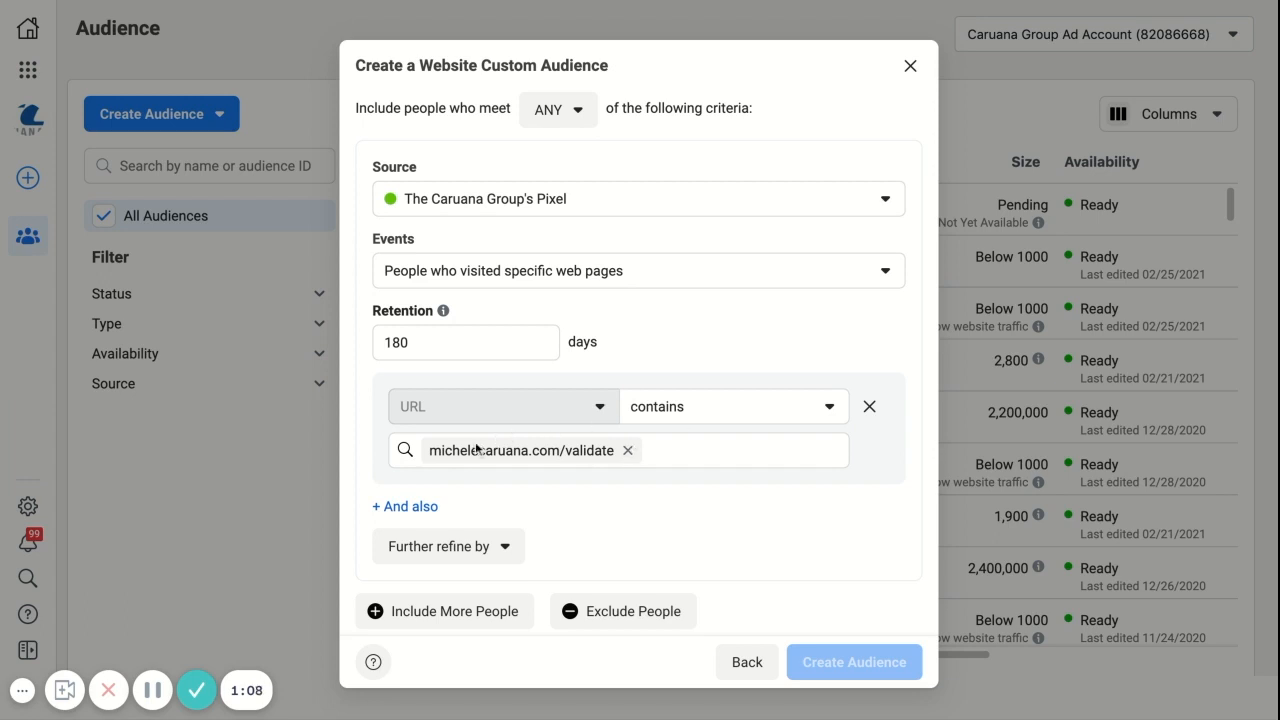
click(697, 410)
click(696, 354)
Name the website audience "Challenge Traffic- 180 Days".
scroll(576, 511, down, 1)
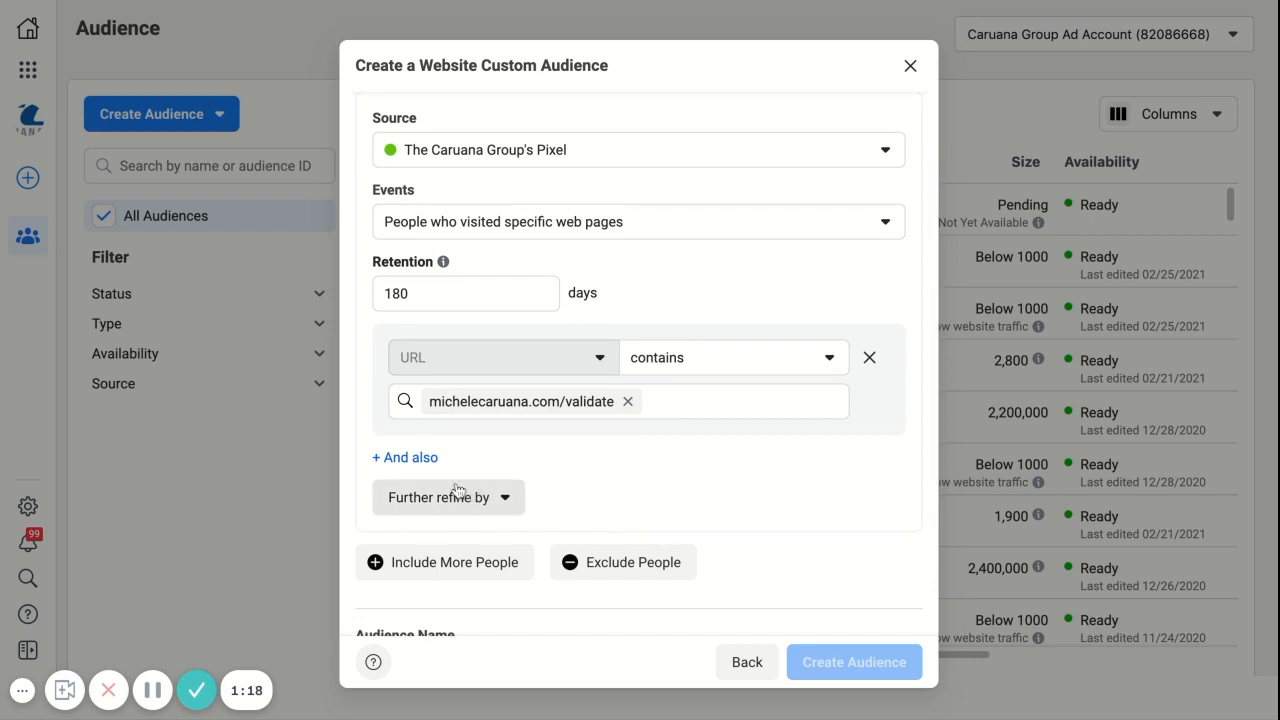
scroll(472, 492, down, 3)
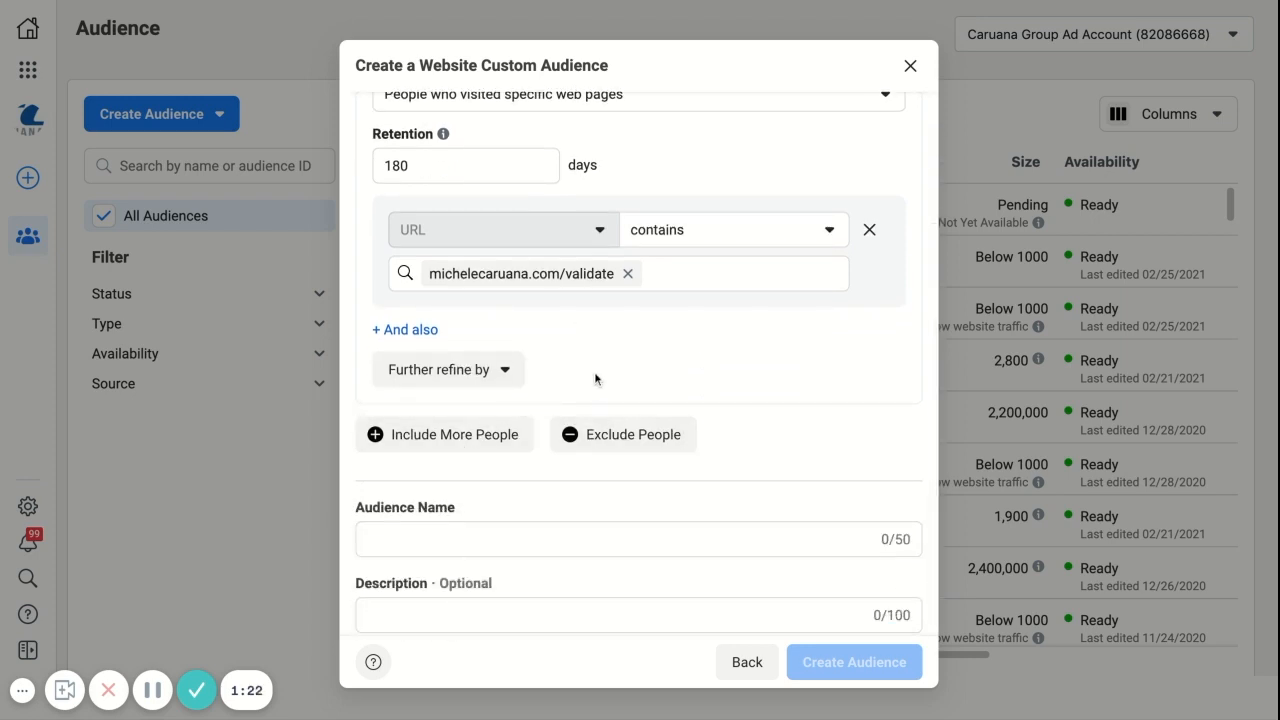
scroll(648, 473, down, 1)
click(487, 515)
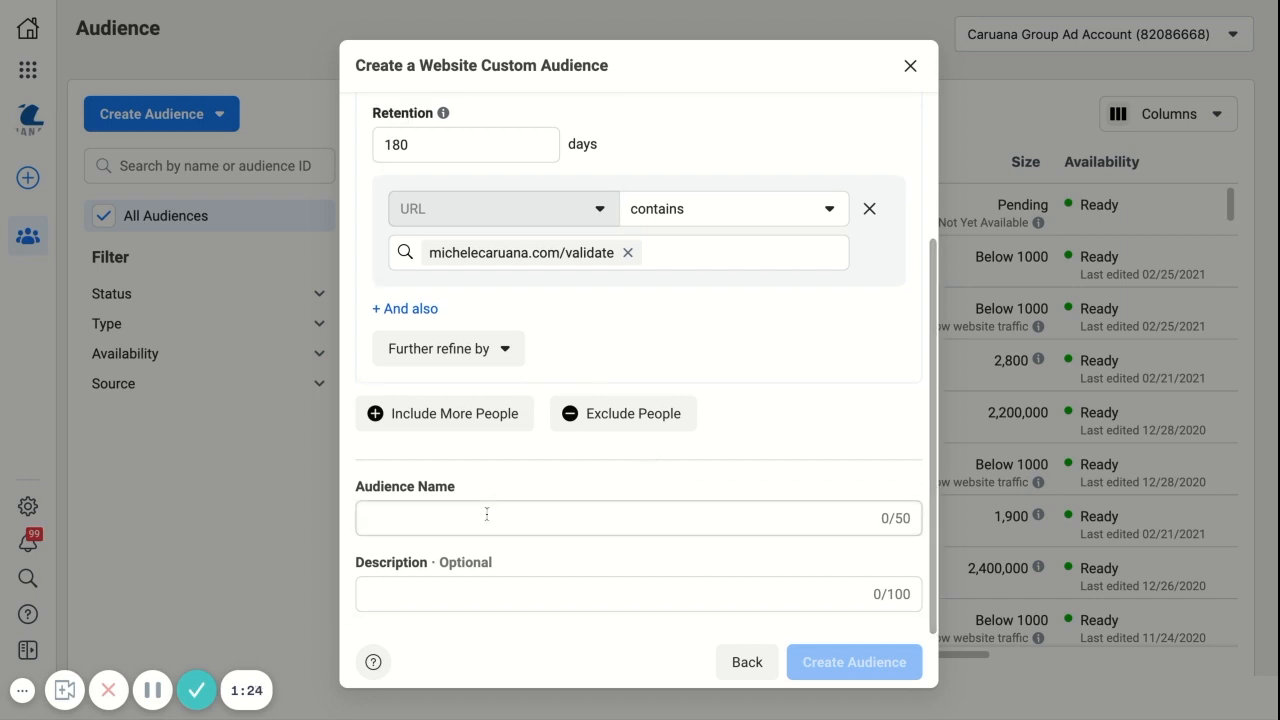
text(Challenge Traffic- 180 )
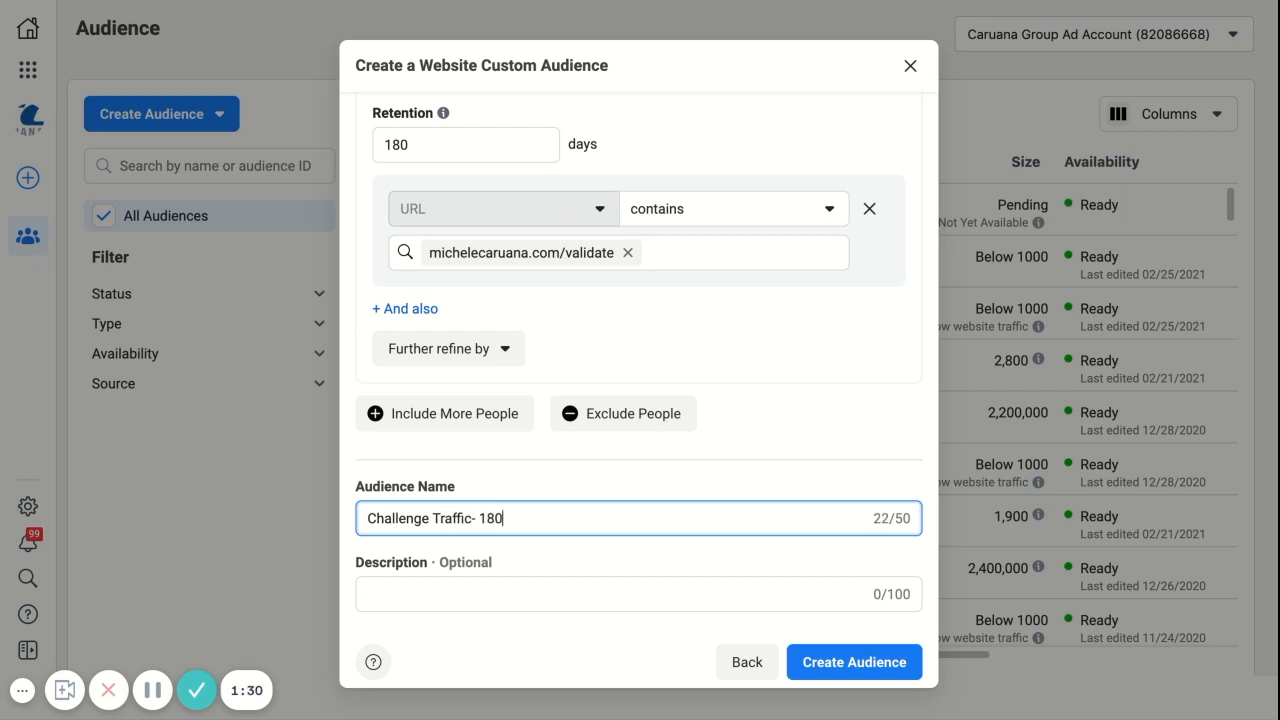
text(Days)
key(BackSpace)
key(BackSpace)
text(ys)
Create the website custom audience and return to the audience list without choosing a follow-up action.
scroll(638, 380, up, 3)
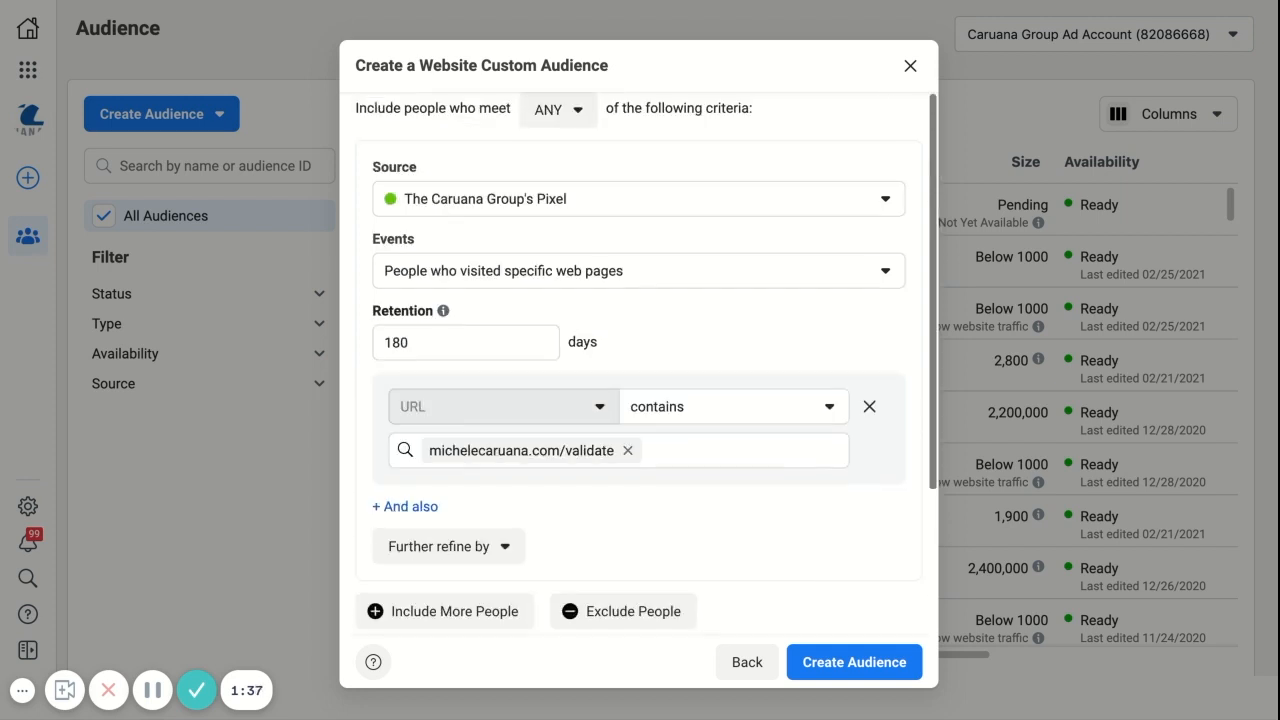
click(826, 668)
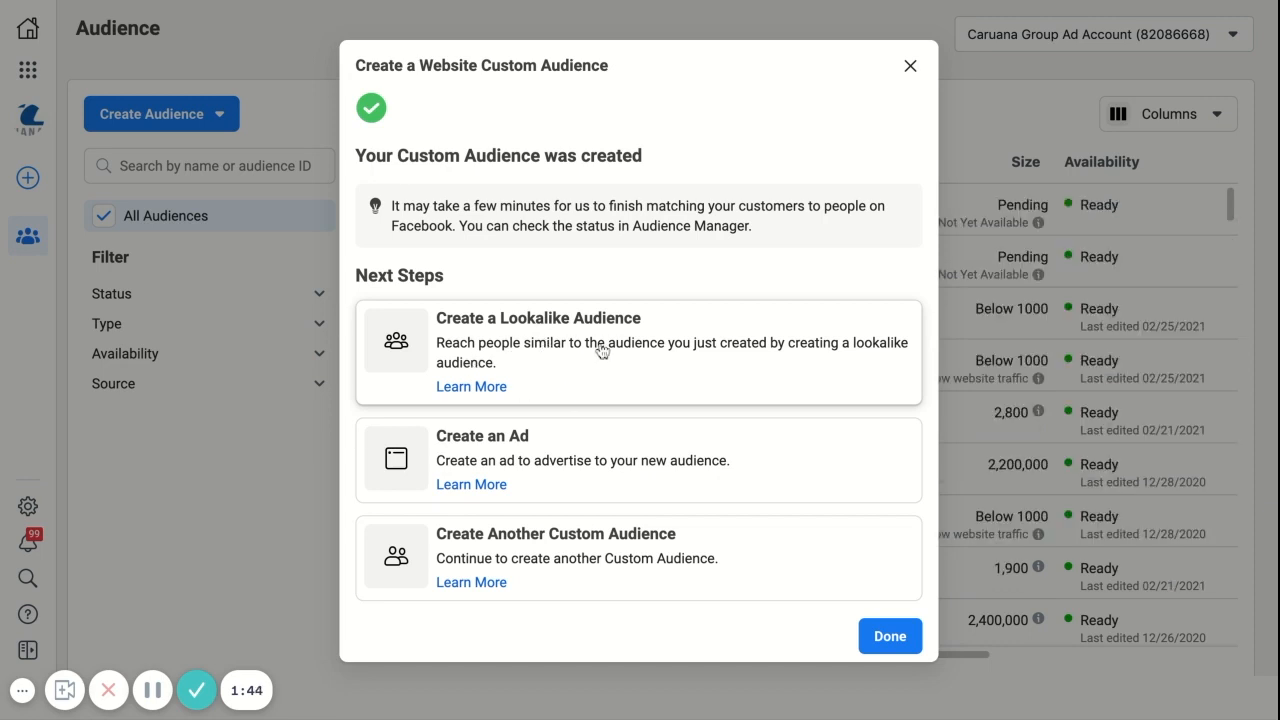
click(890, 636)
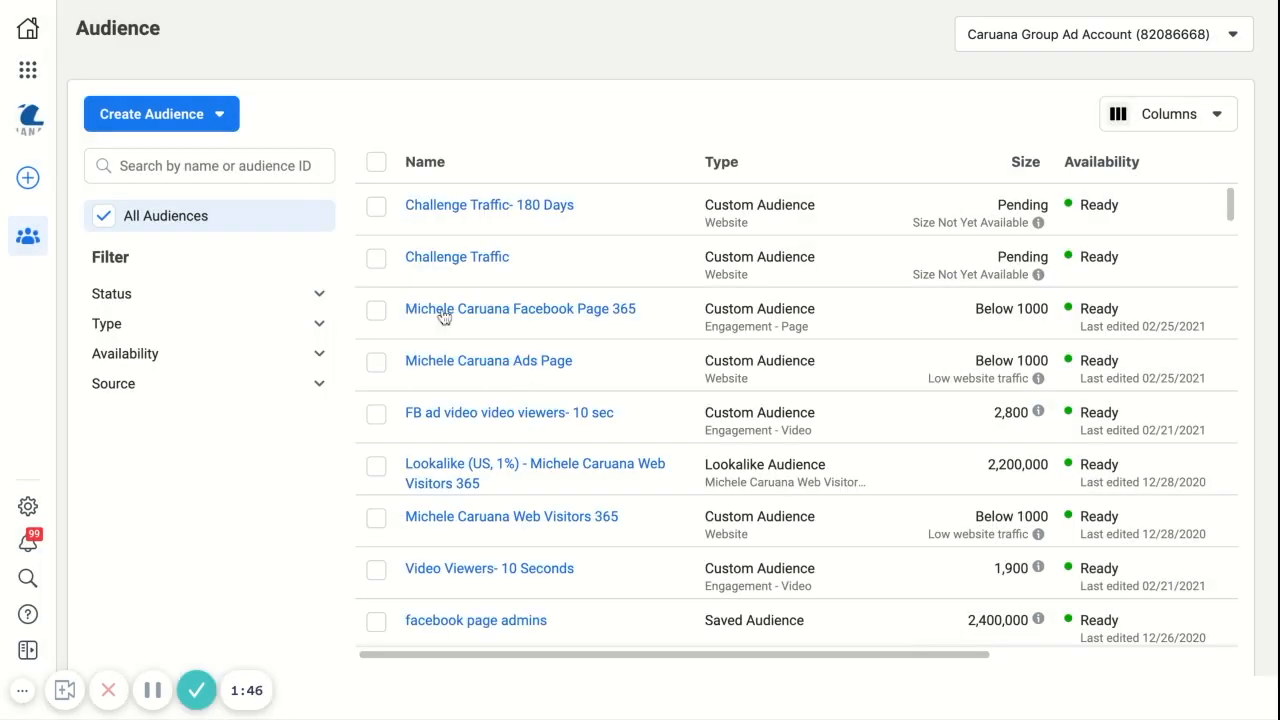
Start a lookalike audience and select the existing Challenge Traffic- 180 Days custom audience as its source.
click(198, 118)
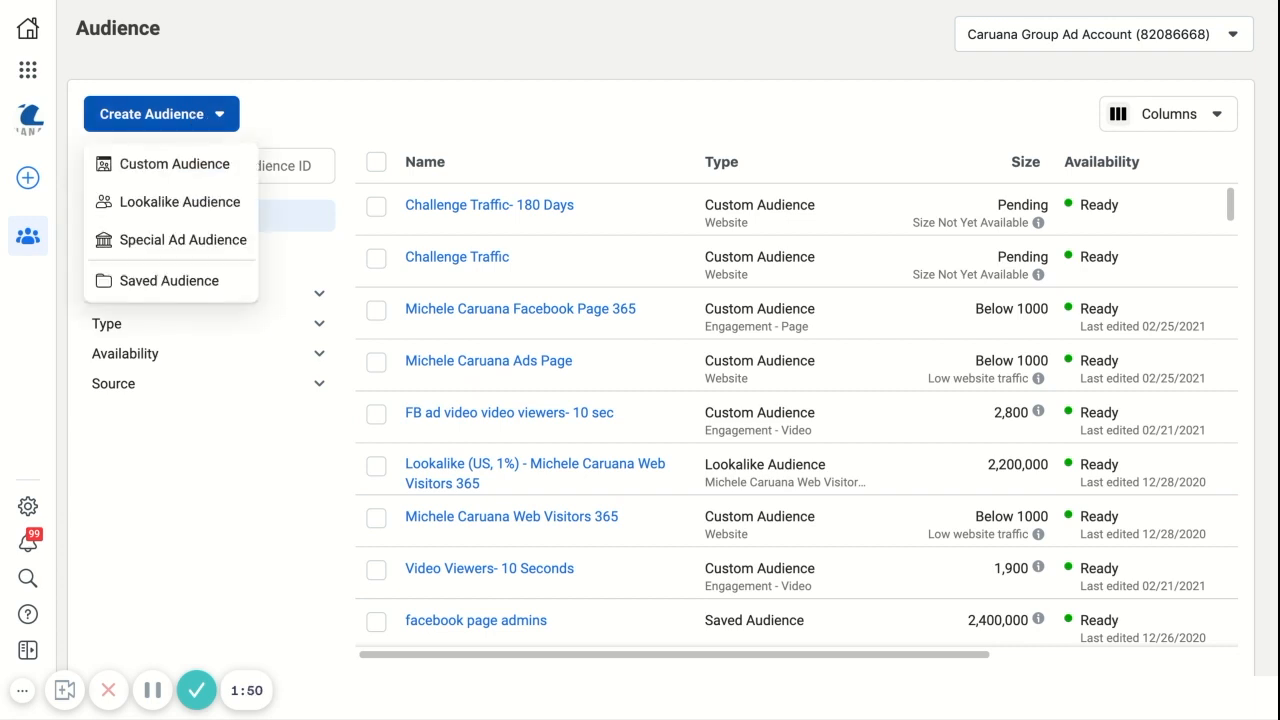
click(180, 203)
click(396, 142)
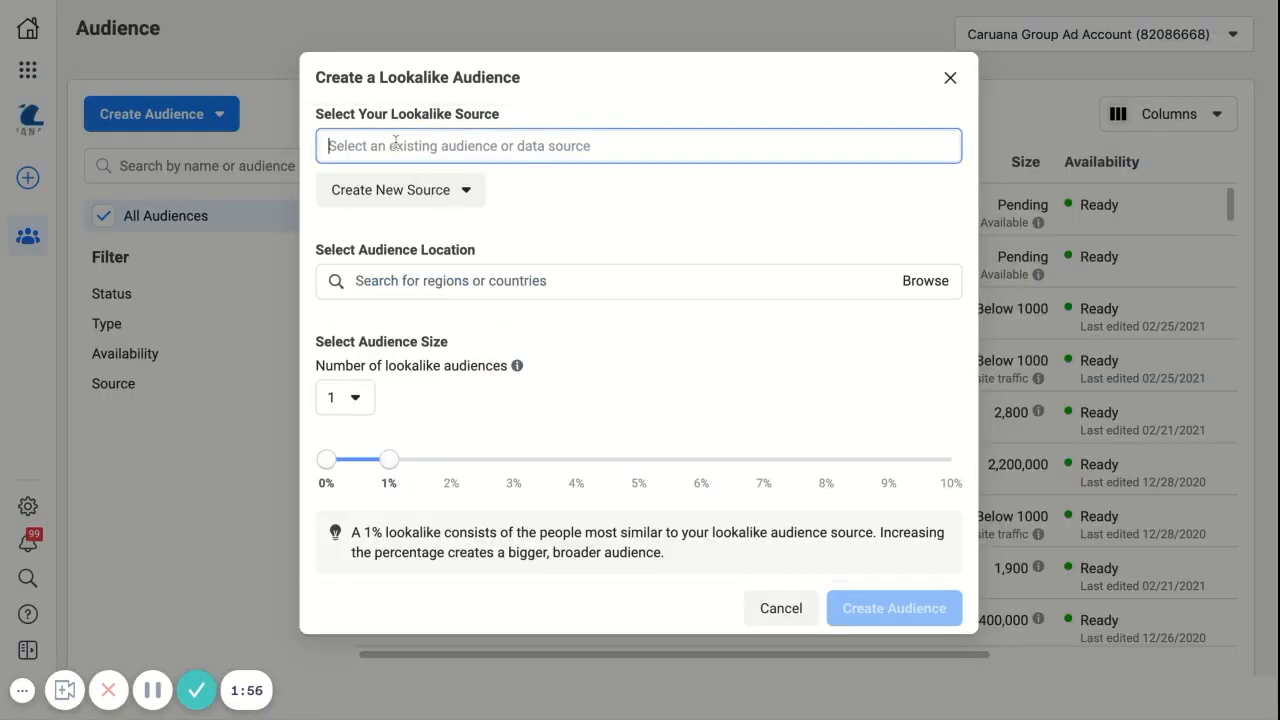
click(426, 190)
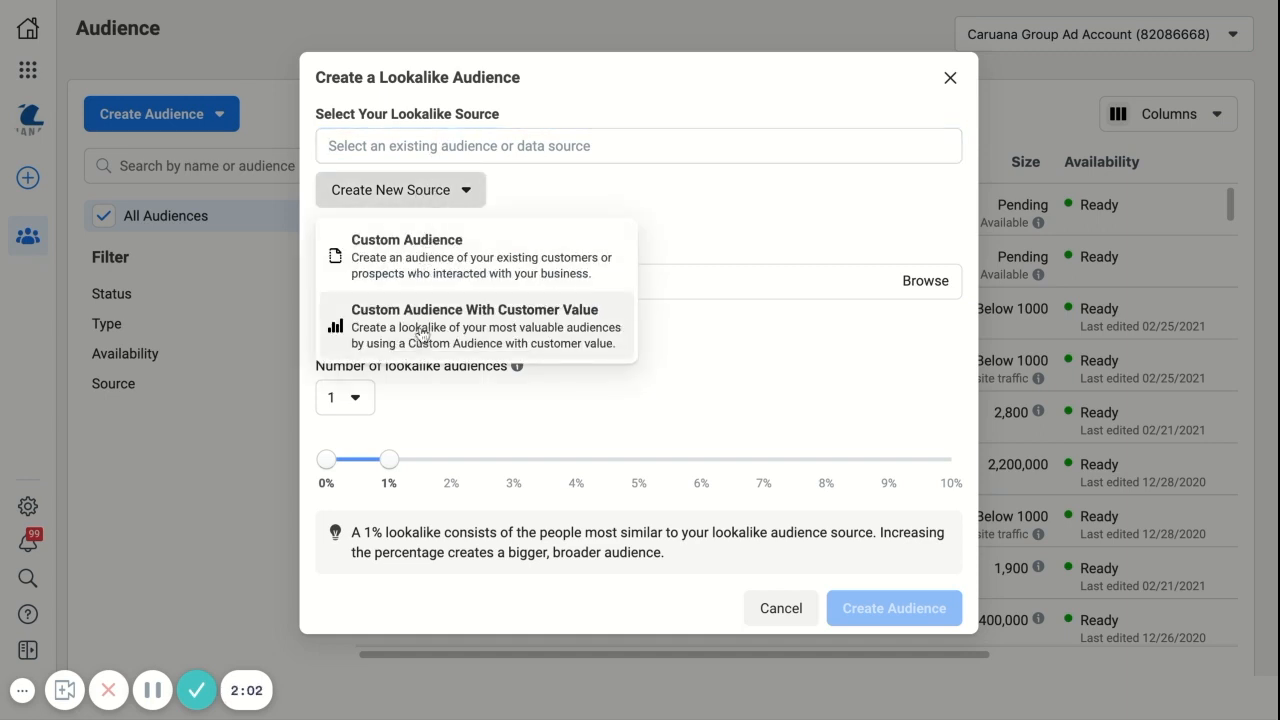
click(451, 147)
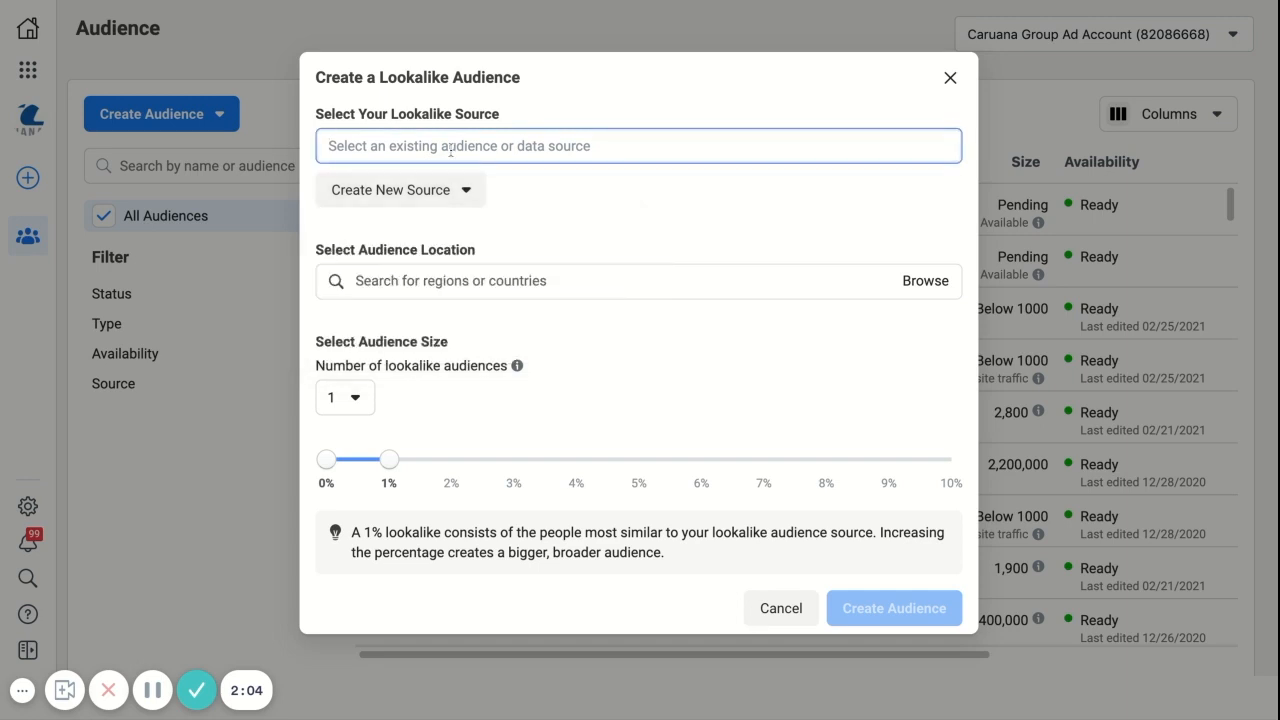
text(ch)
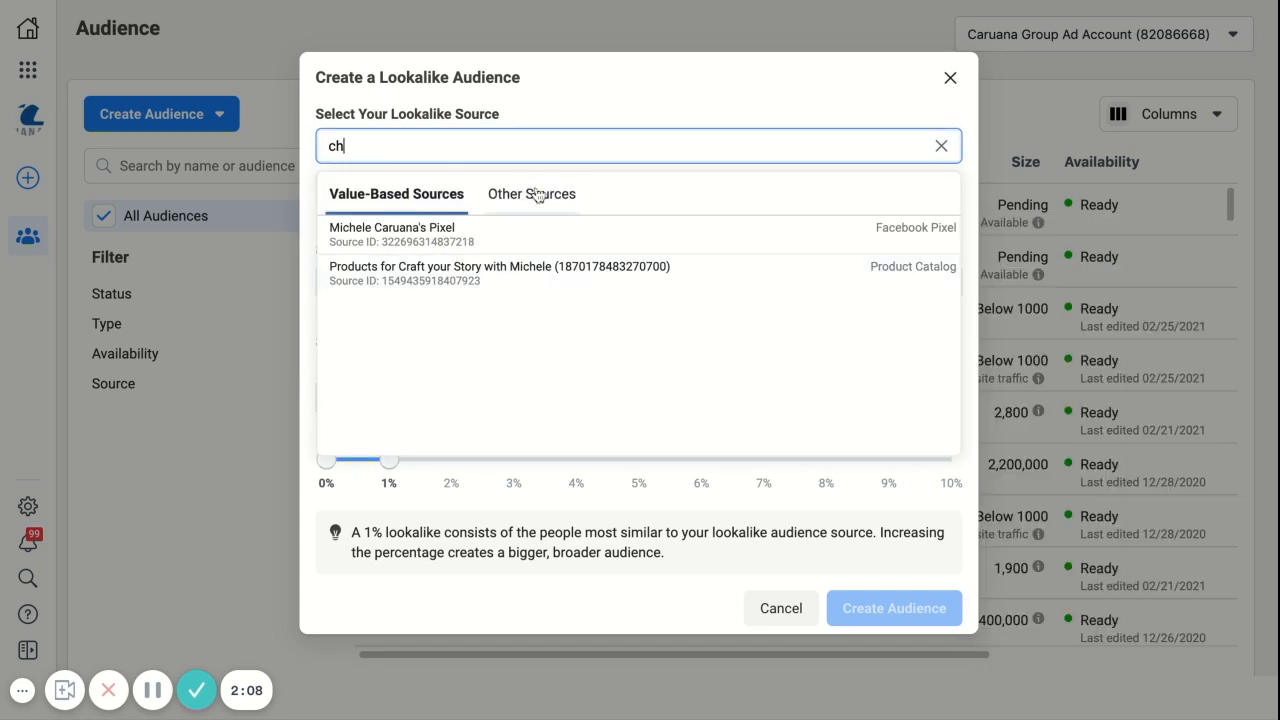
mouse_move(398, 267)
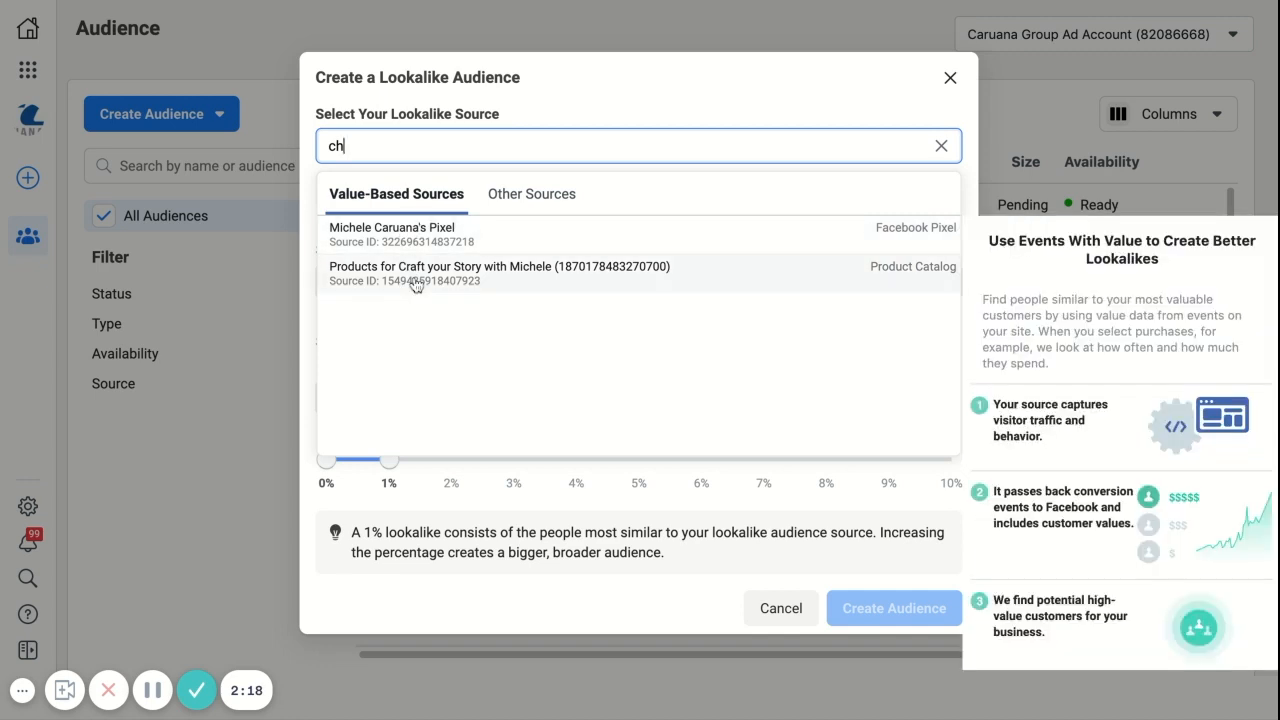
click(527, 195)
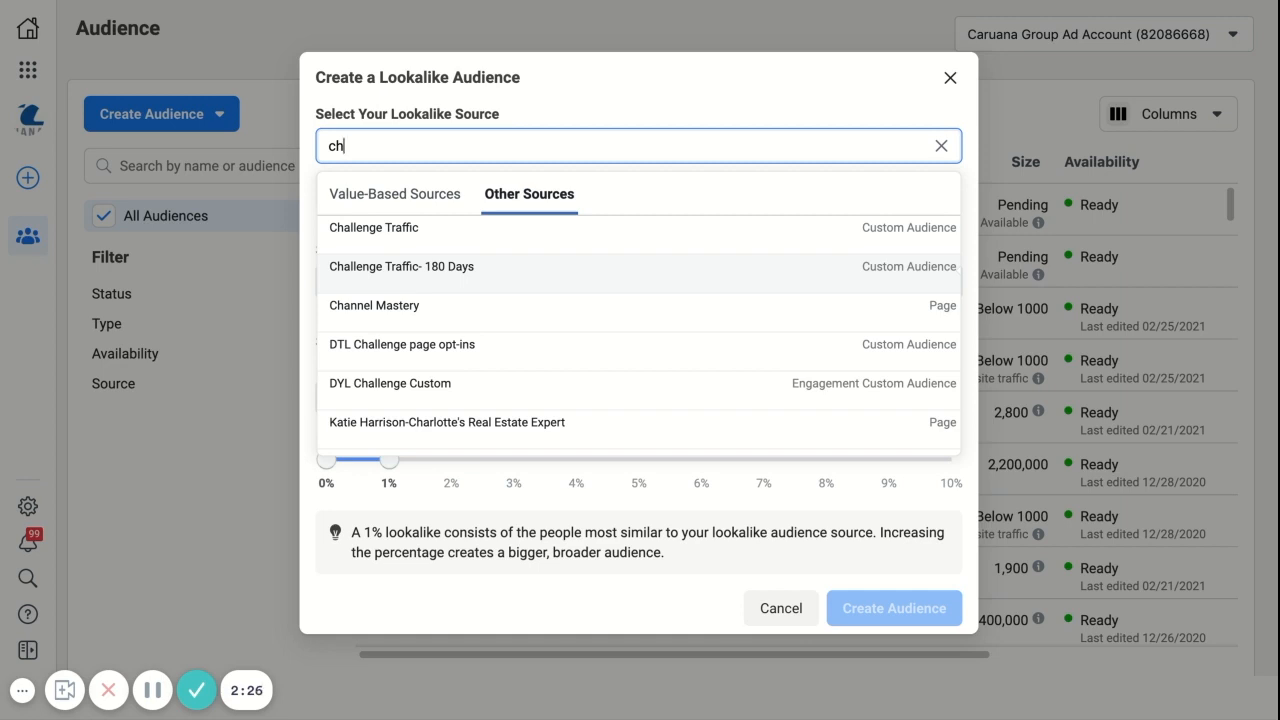
click(420, 266)
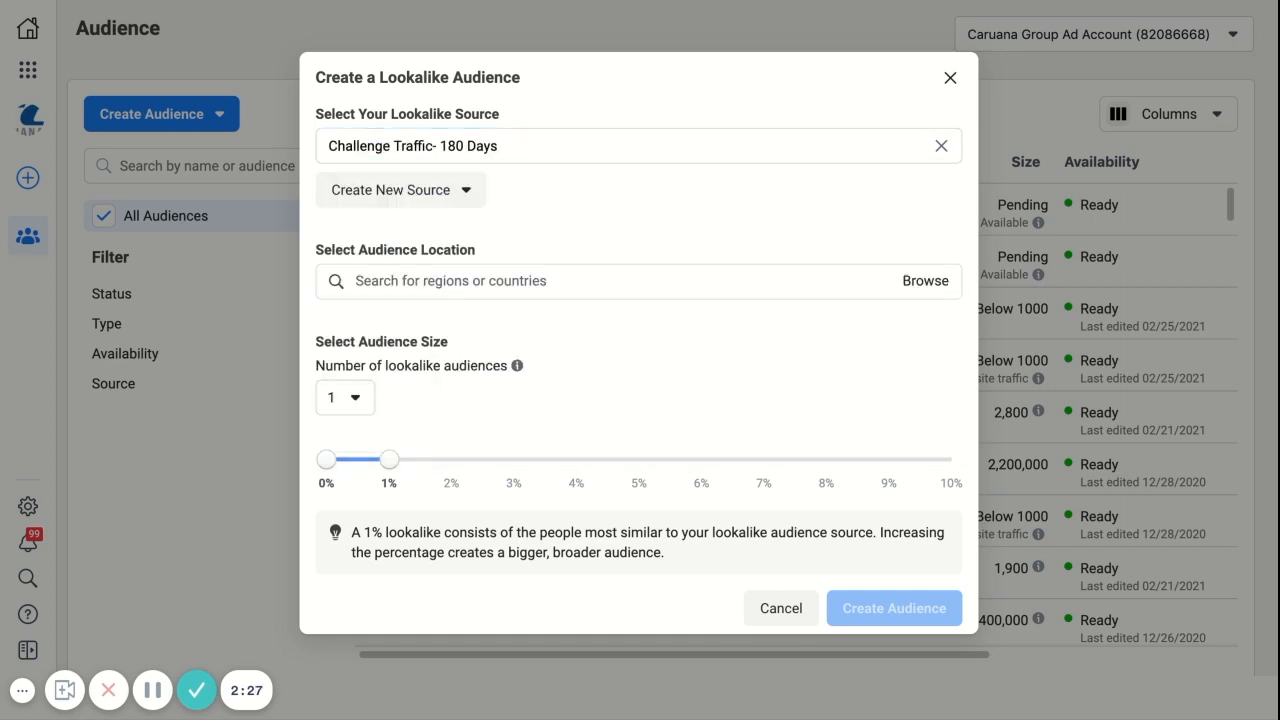
Set the lookalike audience's location to United States.
click(476, 286)
text(un)
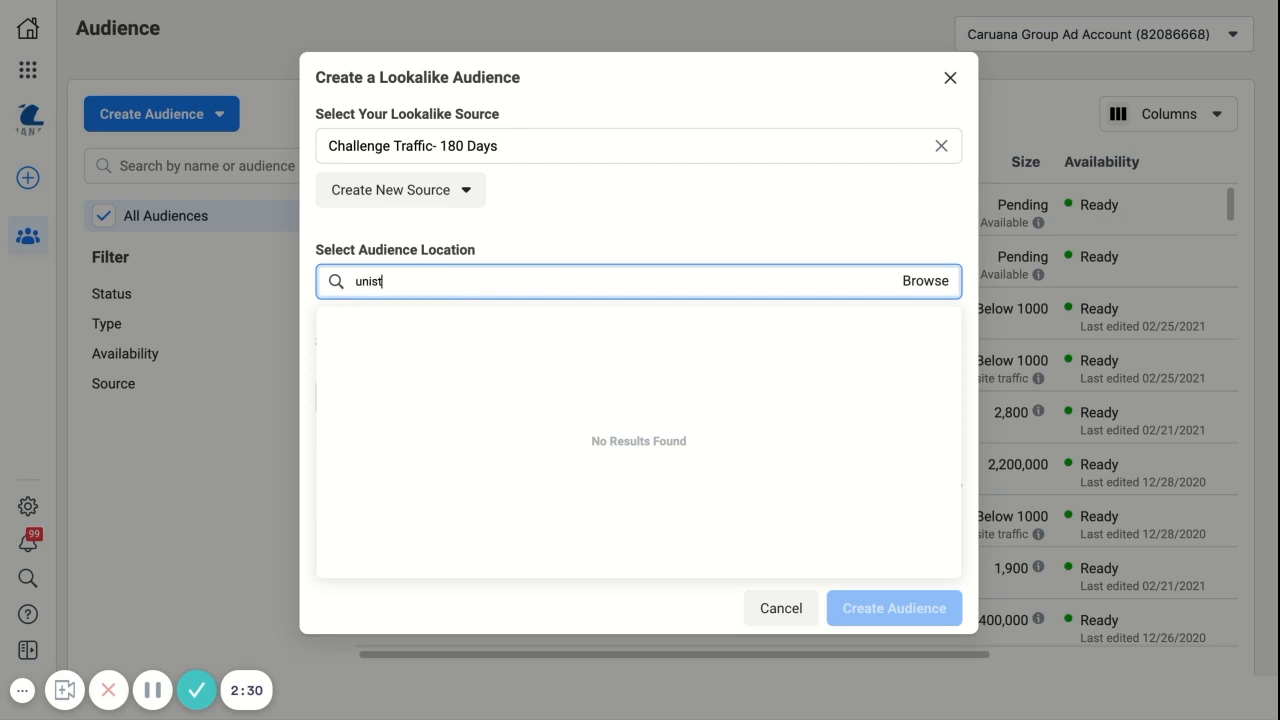
text(i)
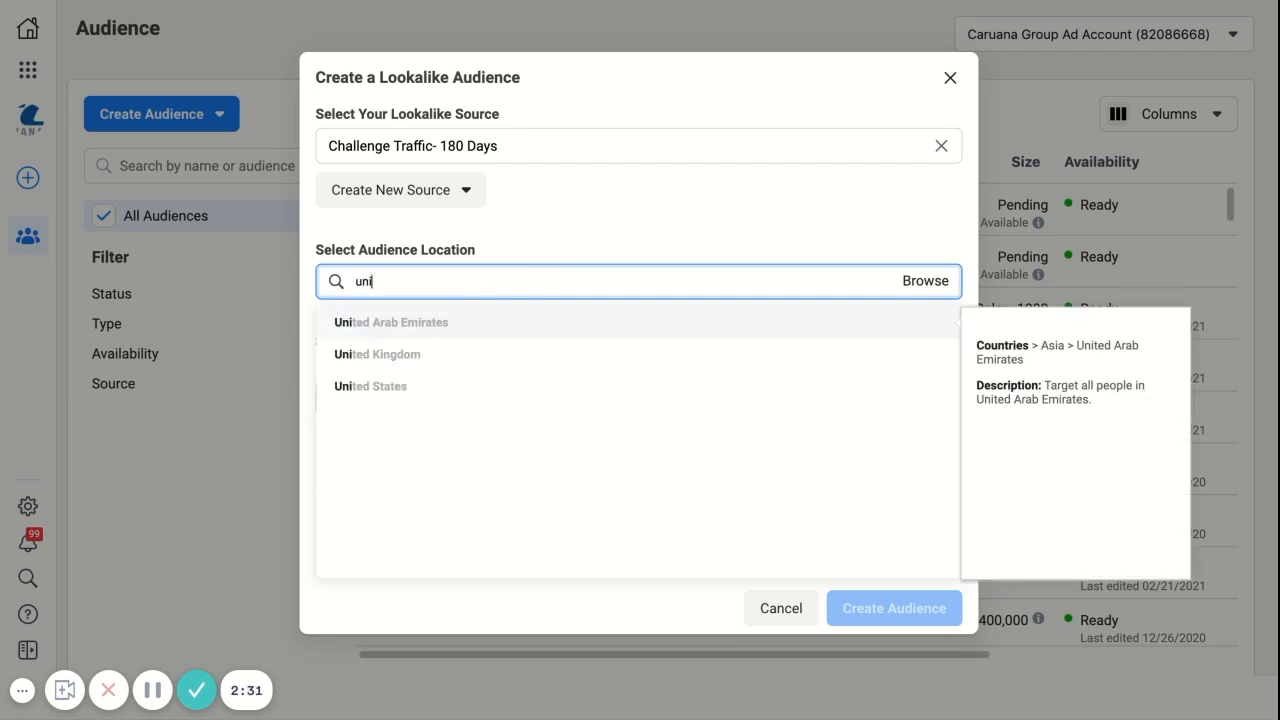
click(417, 390)
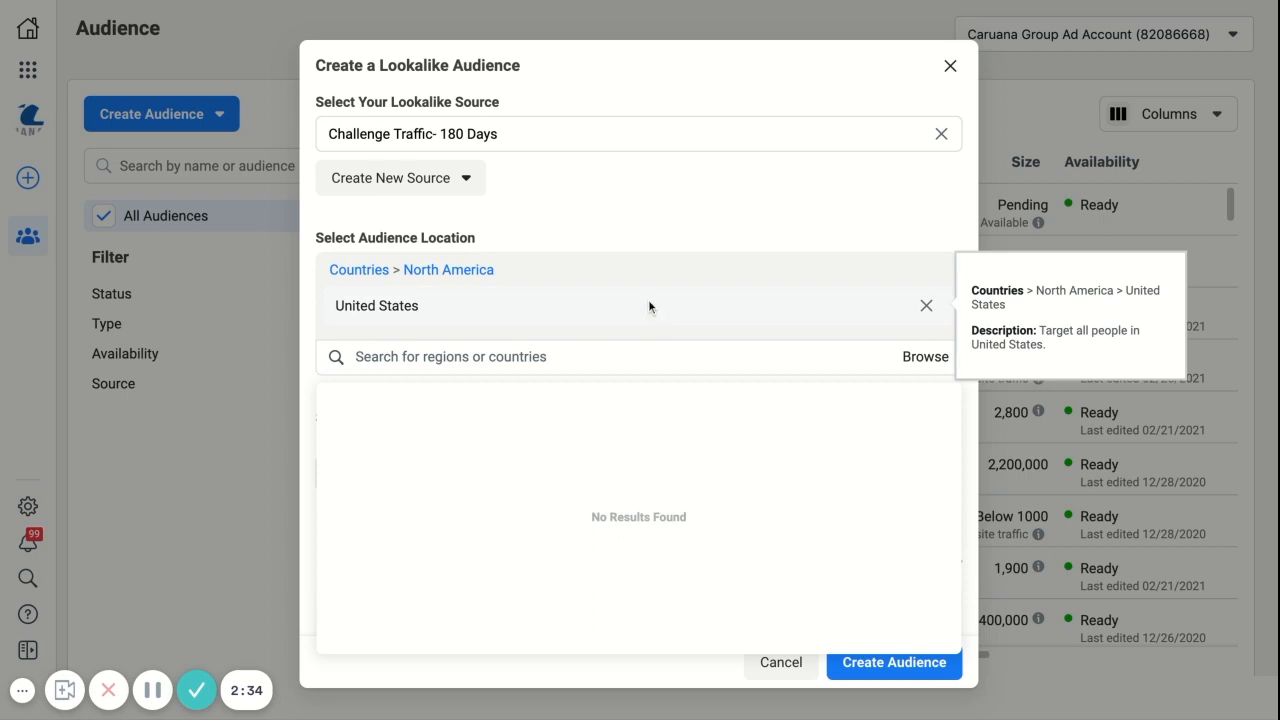
click(856, 258)
Review the audience size and estimated reach, and create one lookalike audience at 1%.
scroll(502, 536, down, 1)
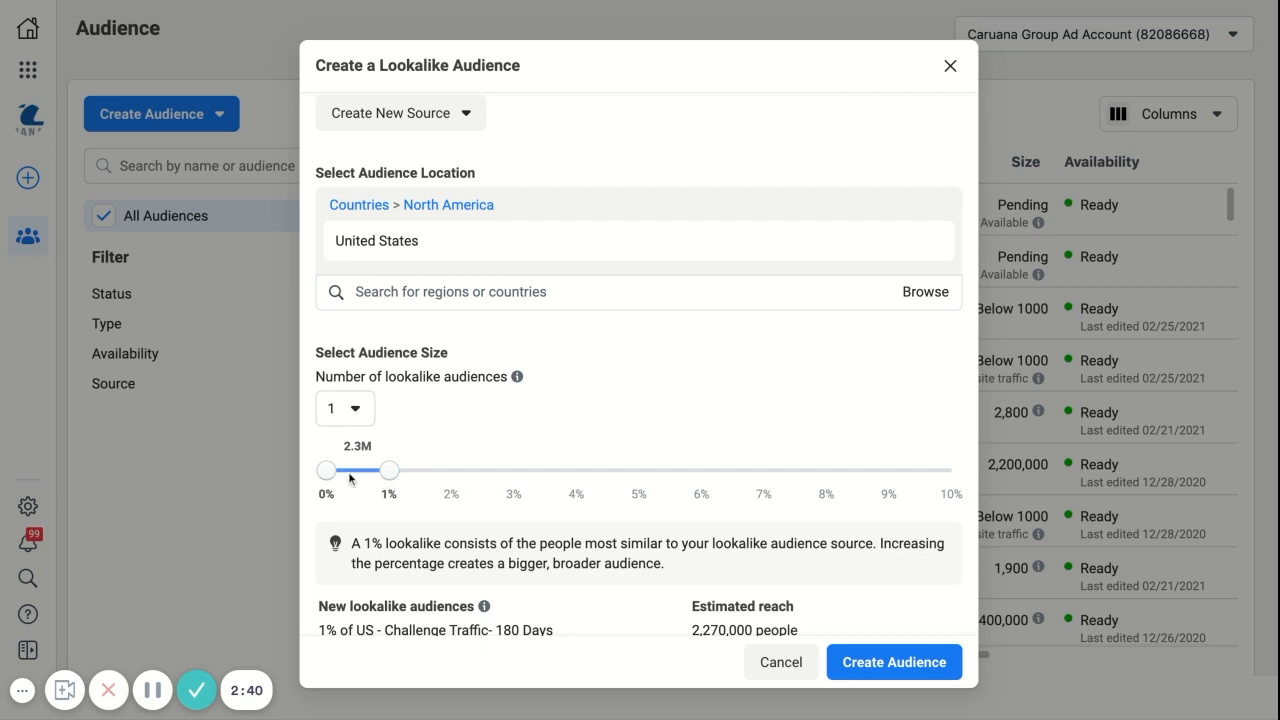
scroll(372, 527, down, 1)
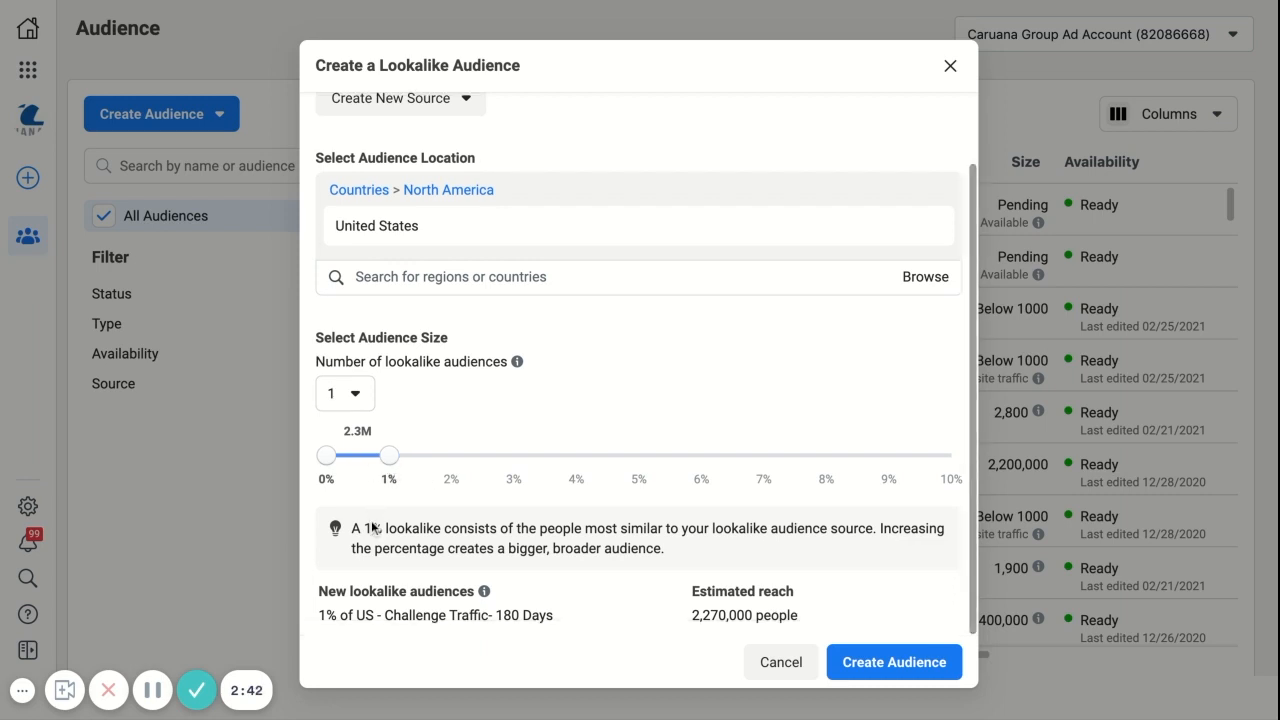
drag(682, 620, 799, 618)
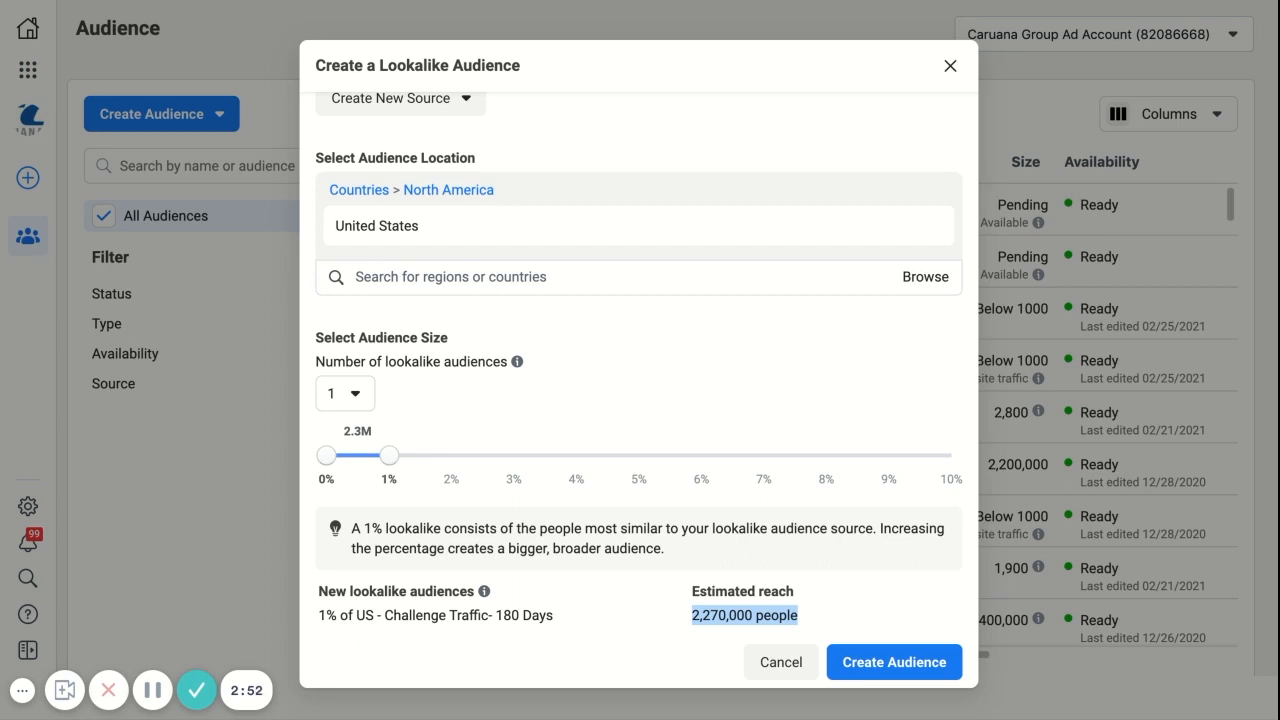
click(903, 665)
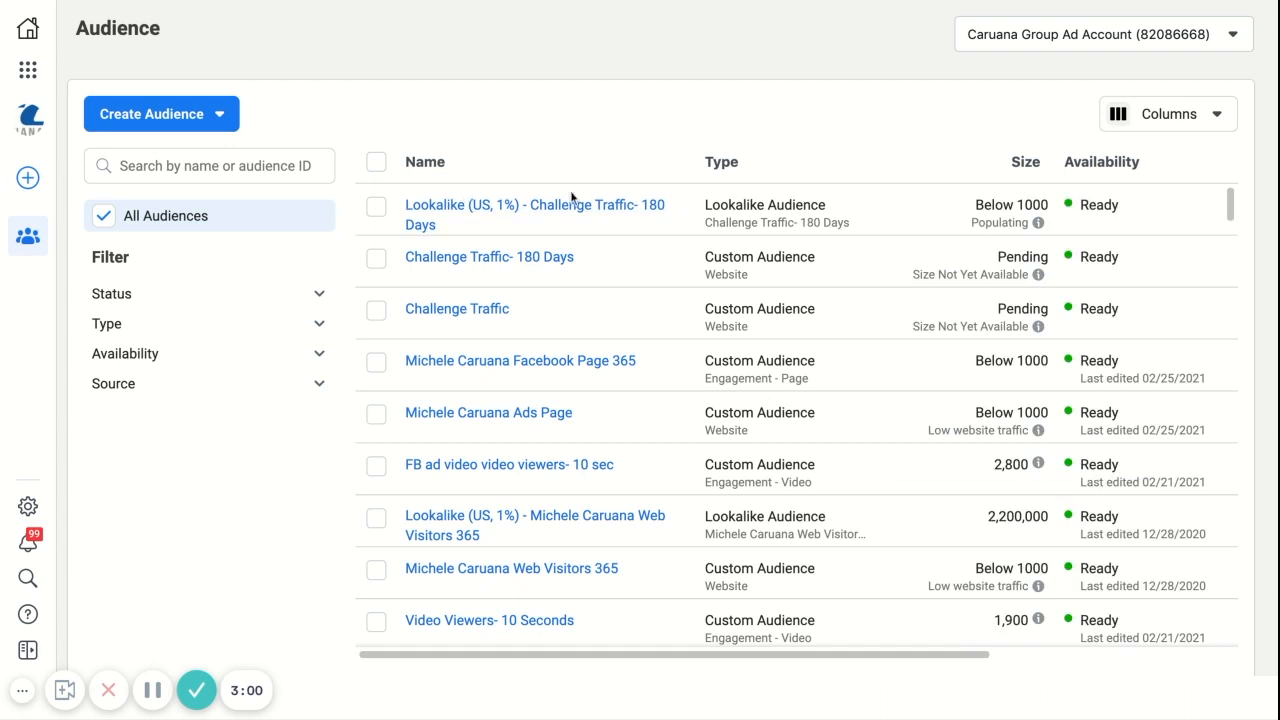
mouse_move(566, 208)
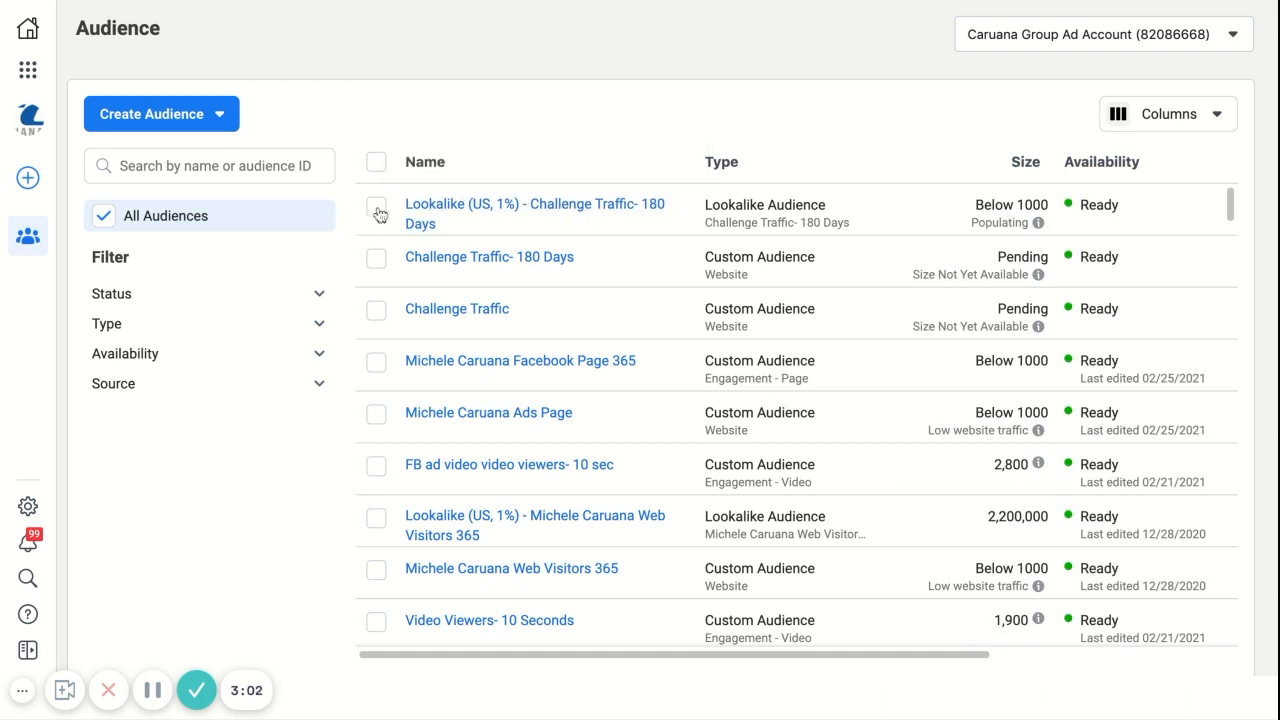
Switch to Ads Manager and create a new campaign with the Traffic objective.
click(28, 72)
click(145, 140)
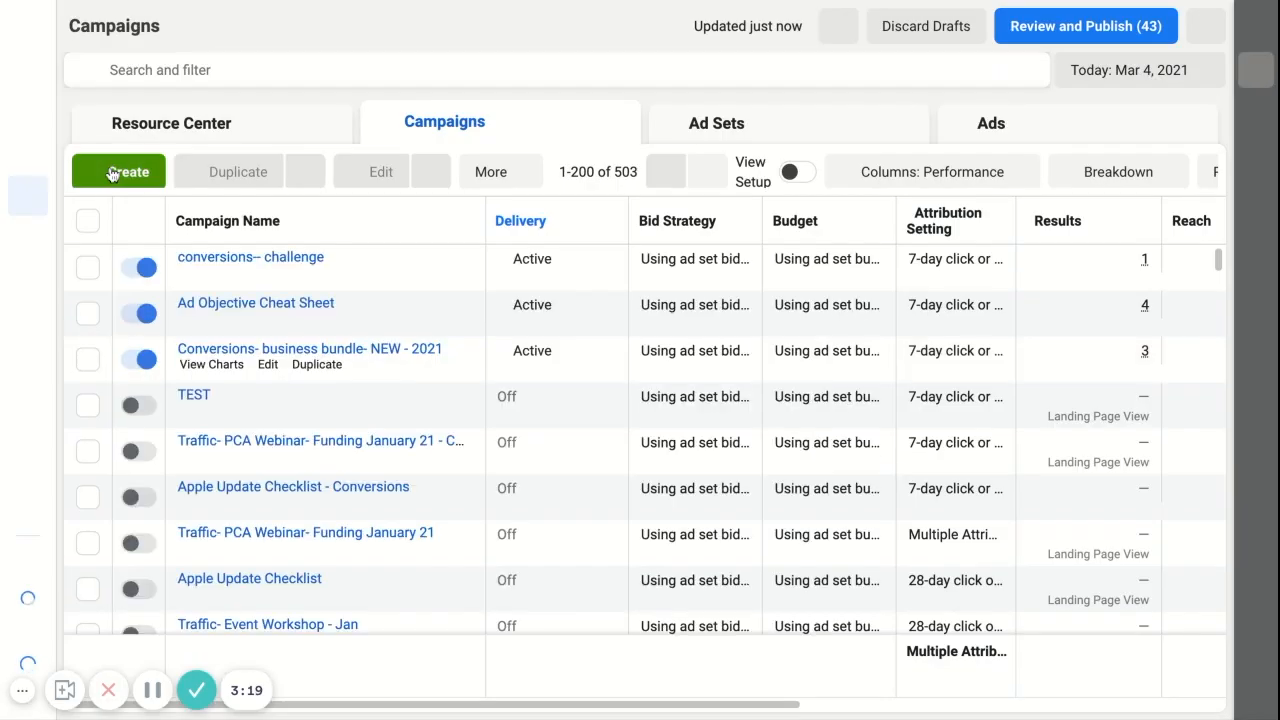
click(112, 173)
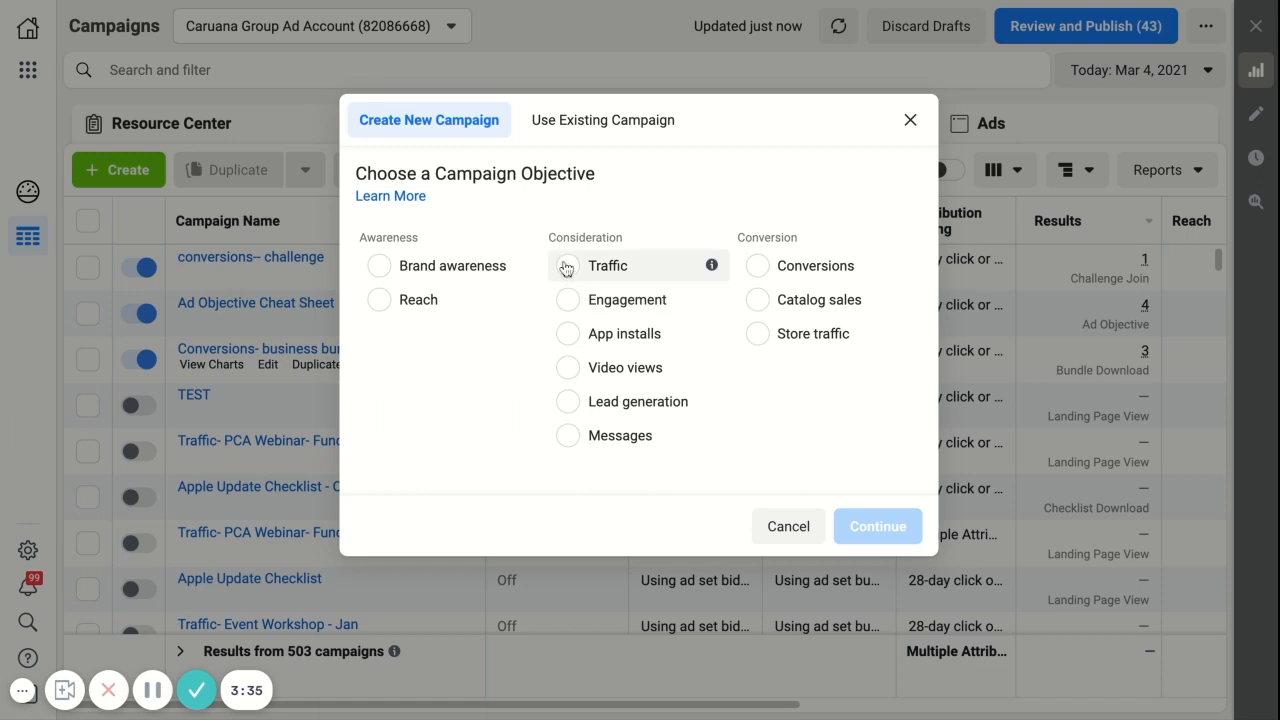
click(567, 266)
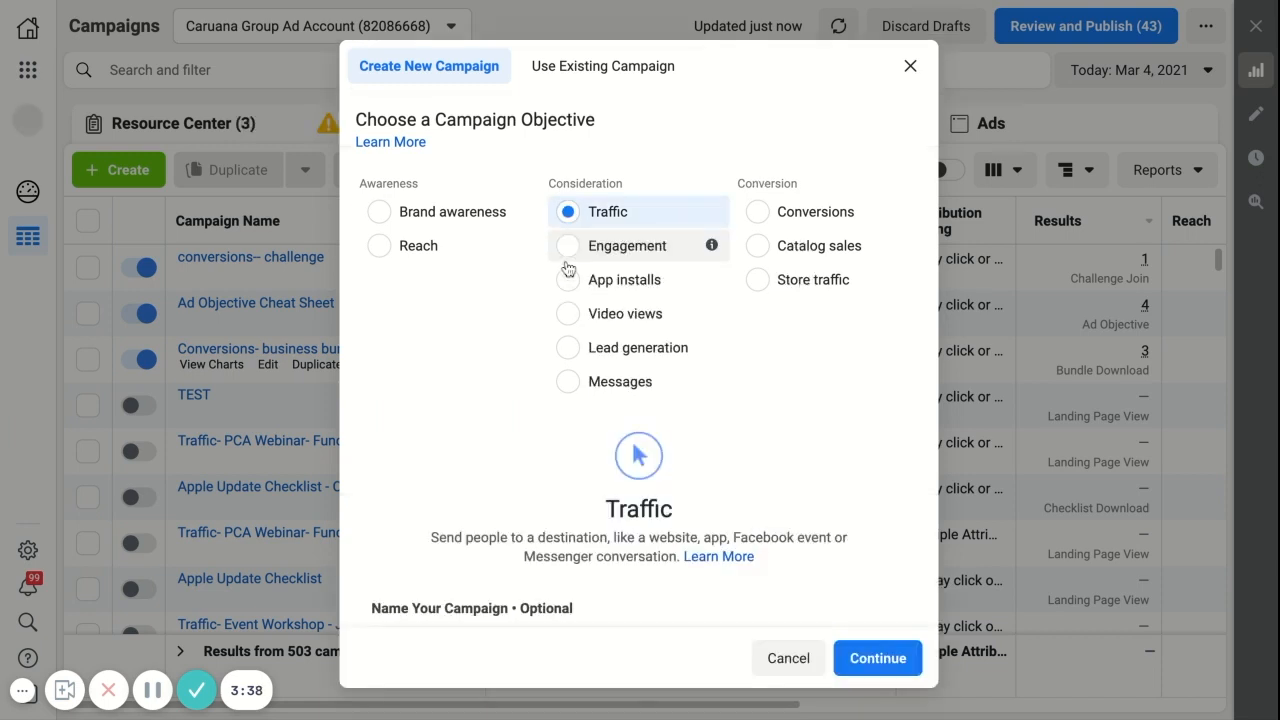
click(875, 666)
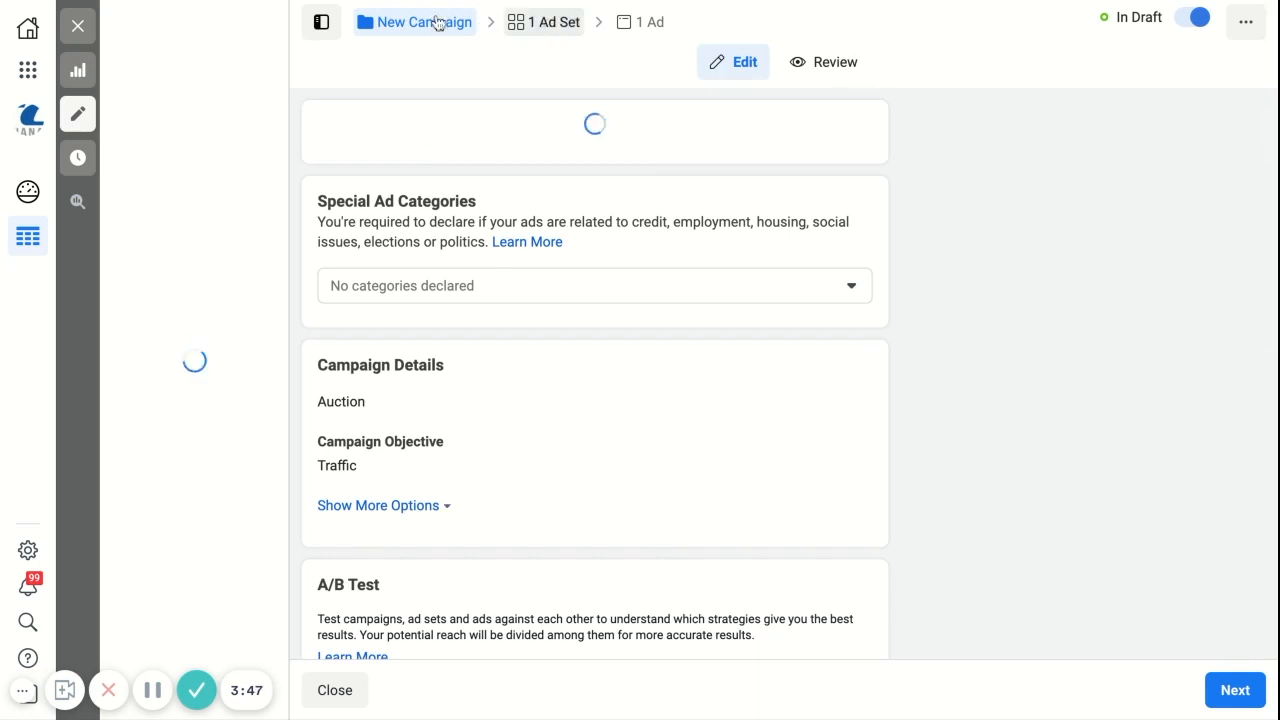
In the new ad set's audience, include the Lookalike (US, 1%) - Challenge Traffic- 180 Days audience.
click(544, 24)
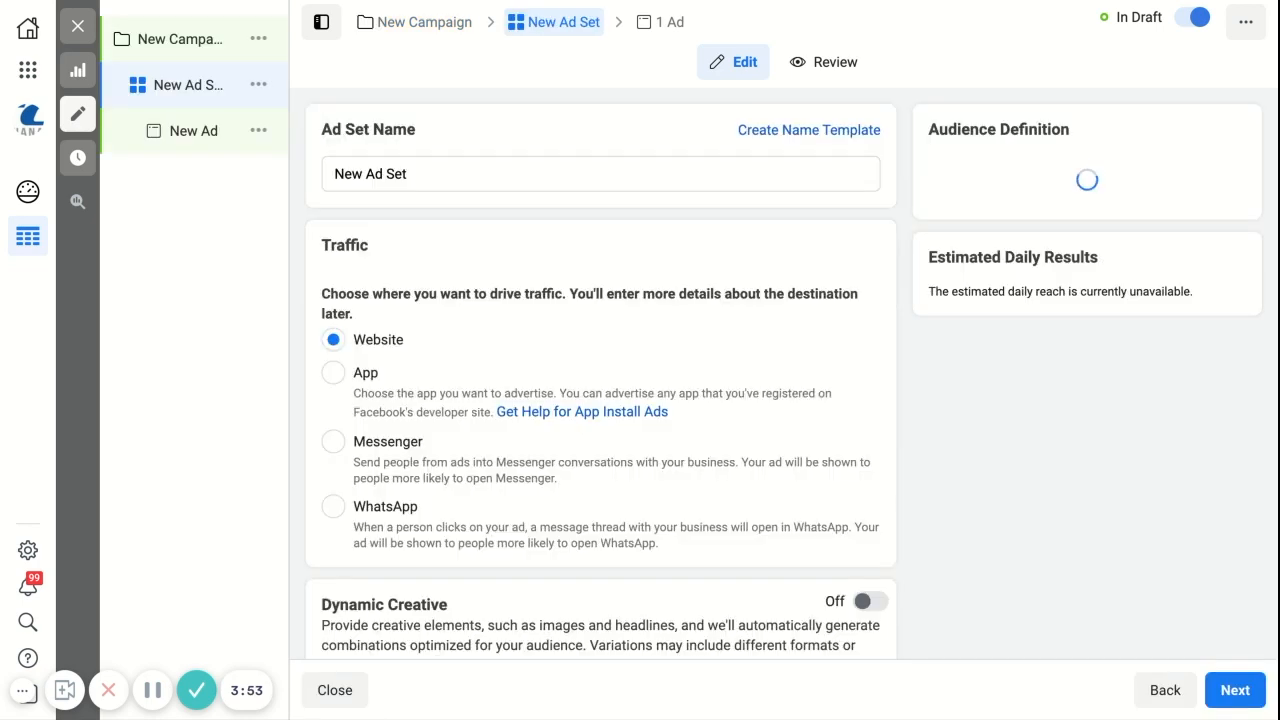
scroll(620, 390, down, 2)
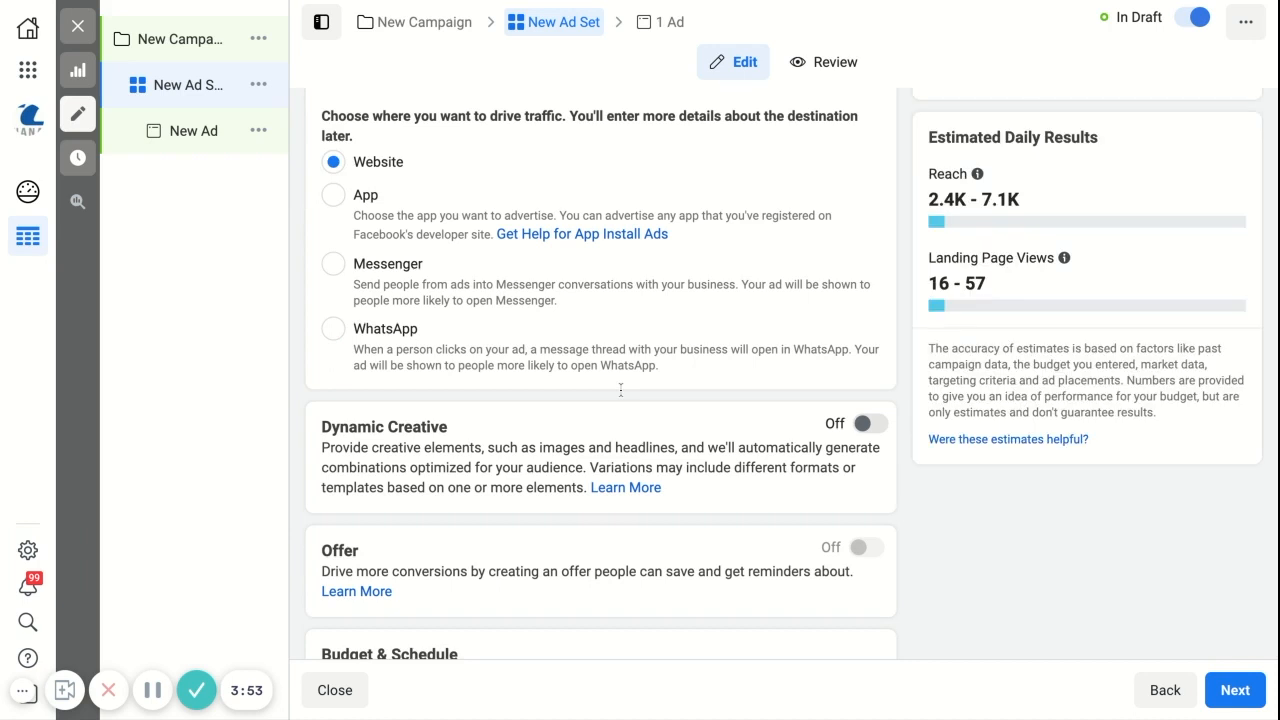
scroll(620, 390, down, 2)
scroll(620, 390, down, 2)
scroll(600, 390, down, 2)
scroll(600, 390, down, 3)
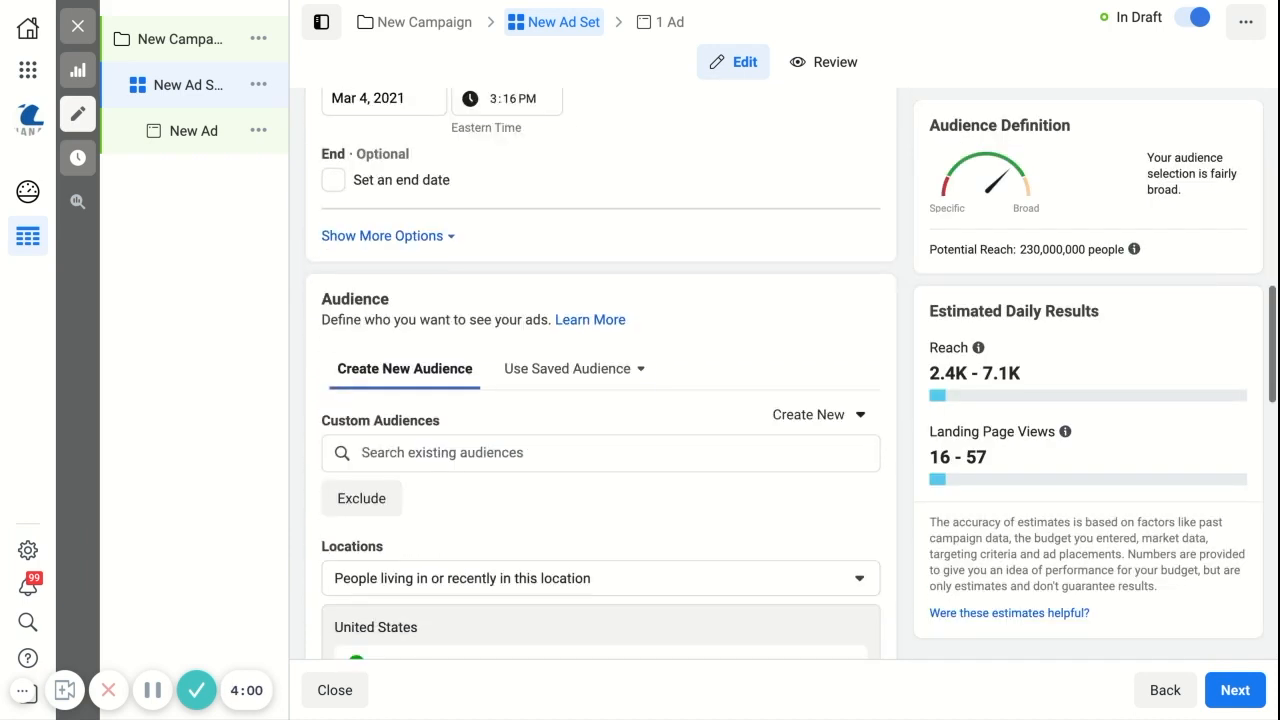
click(406, 339)
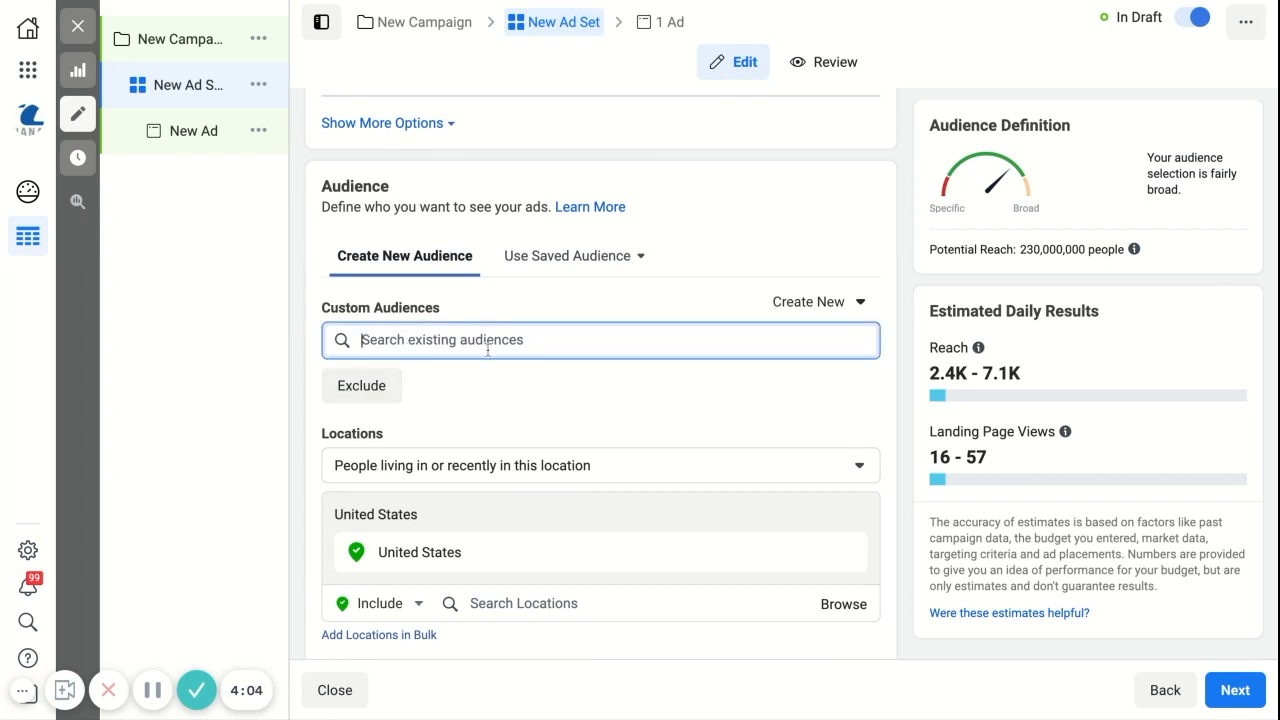
text(l)
click(481, 392)
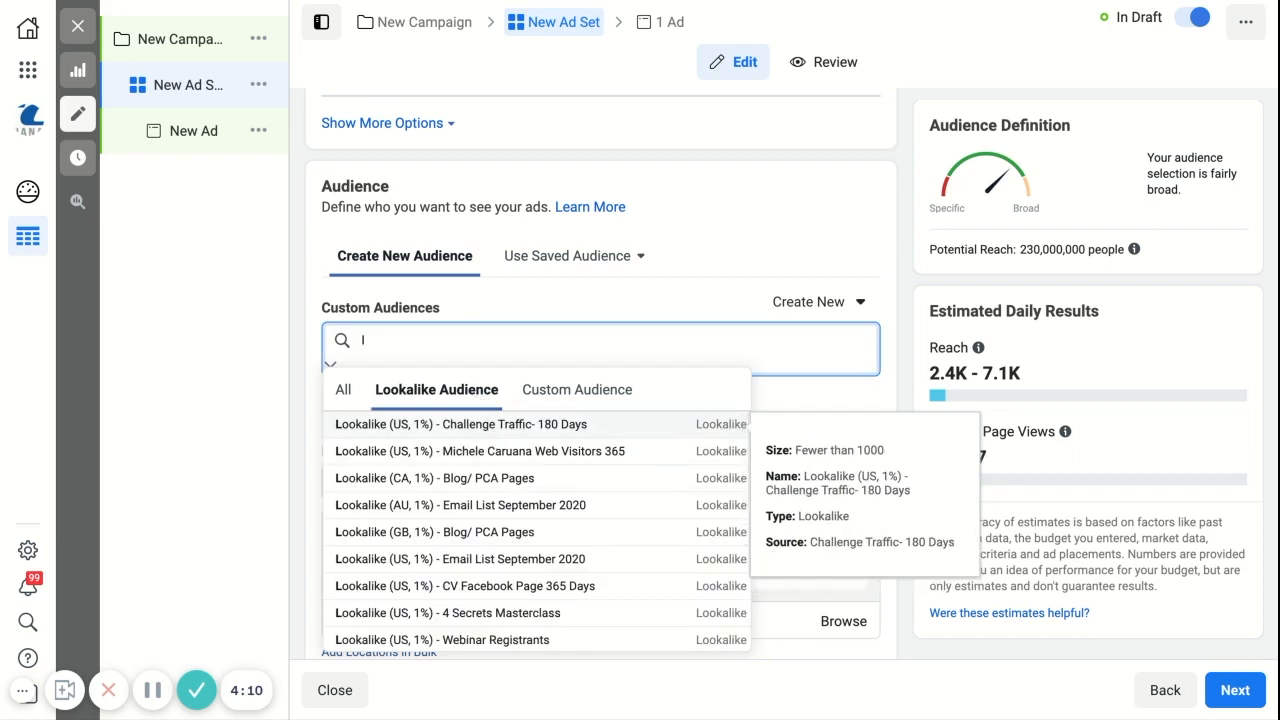
click(460, 424)
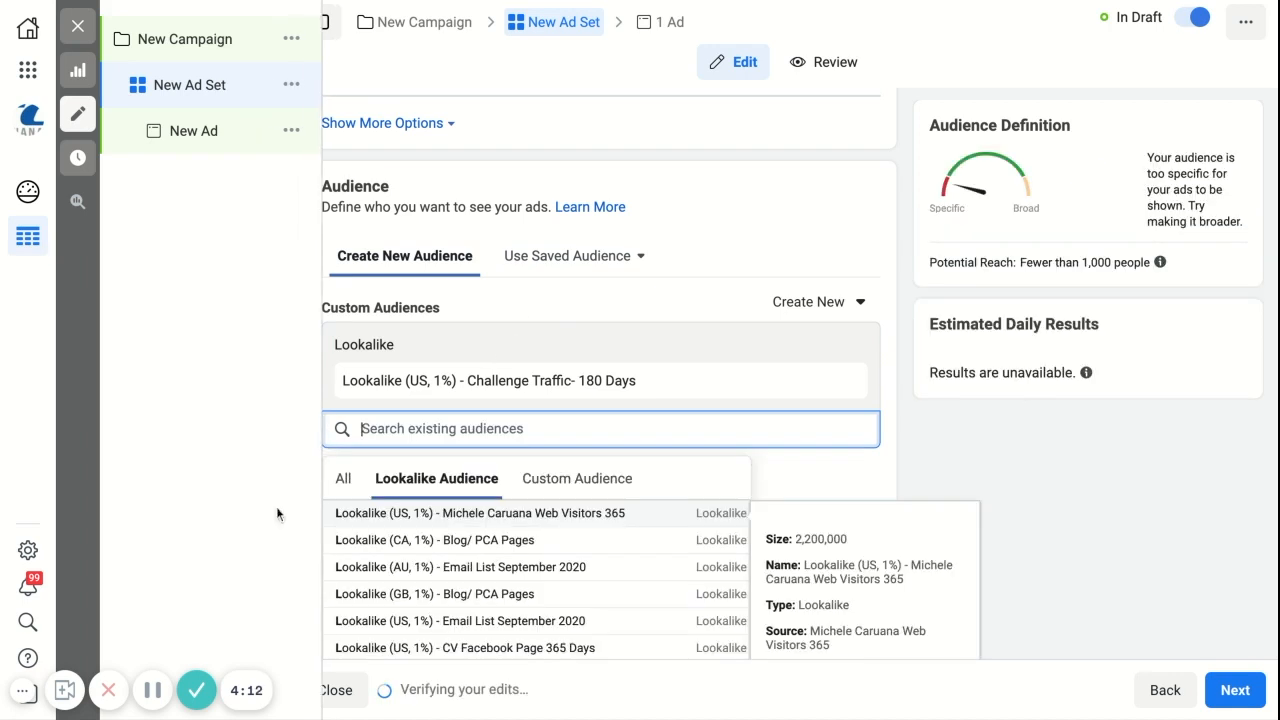
Examine the ad set's custom audience, location, age, gender and detailed targeting settings.
scroll(708, 296, down, 1)
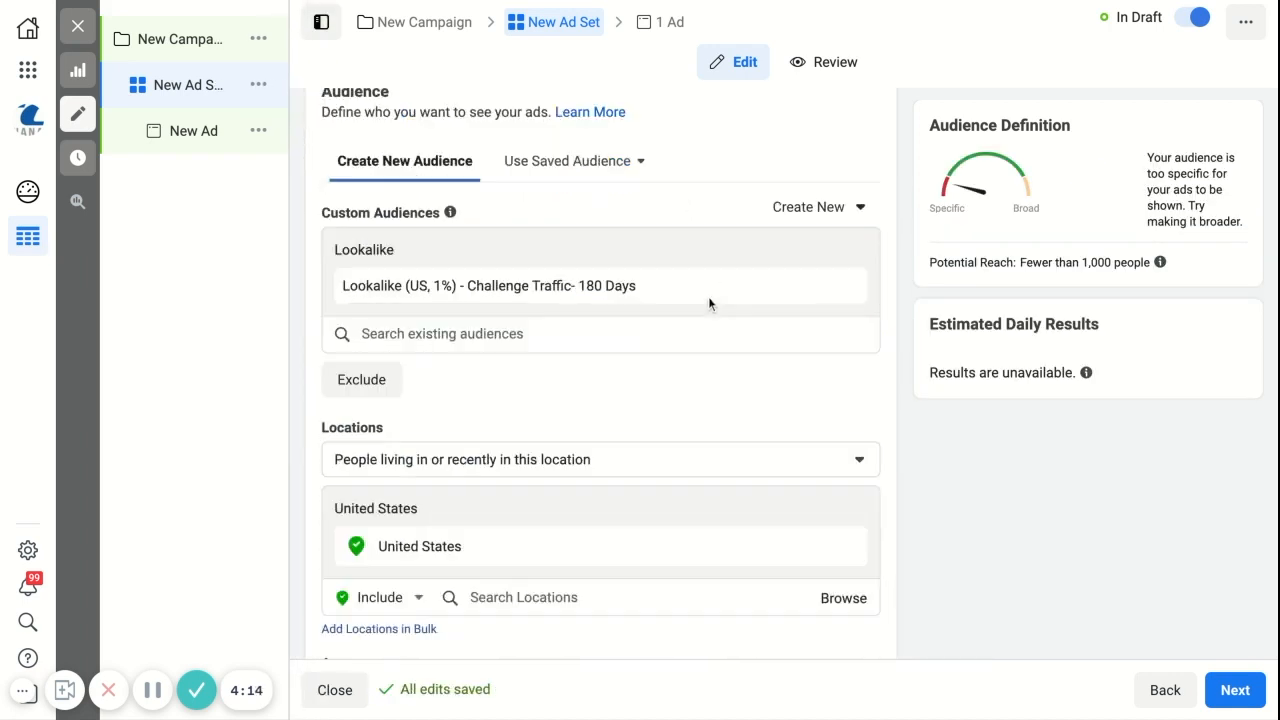
scroll(708, 296, down, 3)
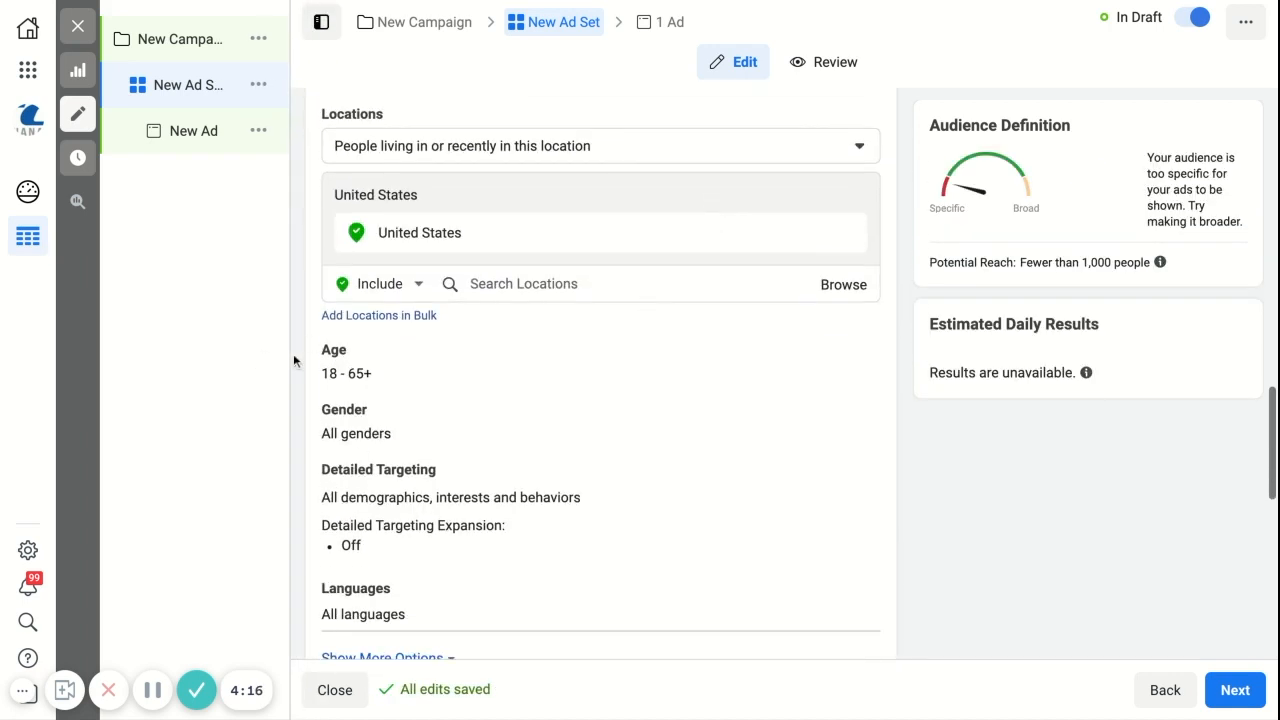
mouse_move(388, 368)
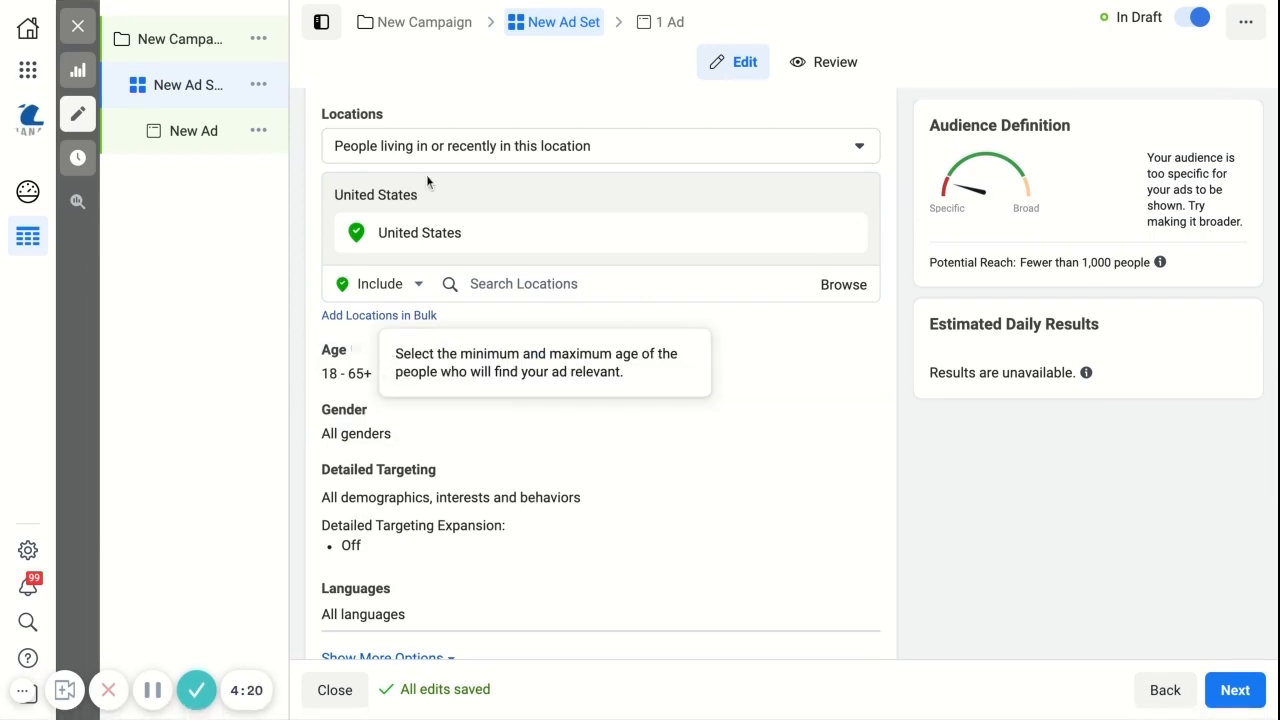
scroll(426, 174, up, 2)
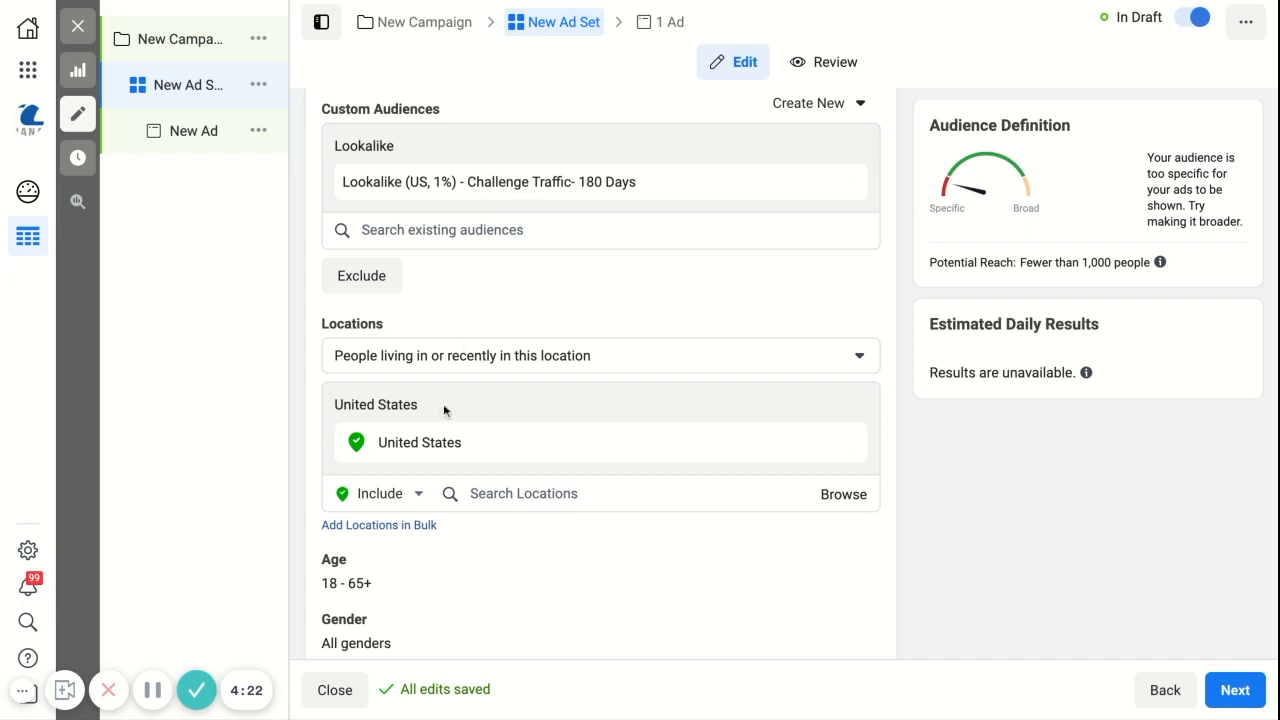
scroll(440, 420, down, 1)
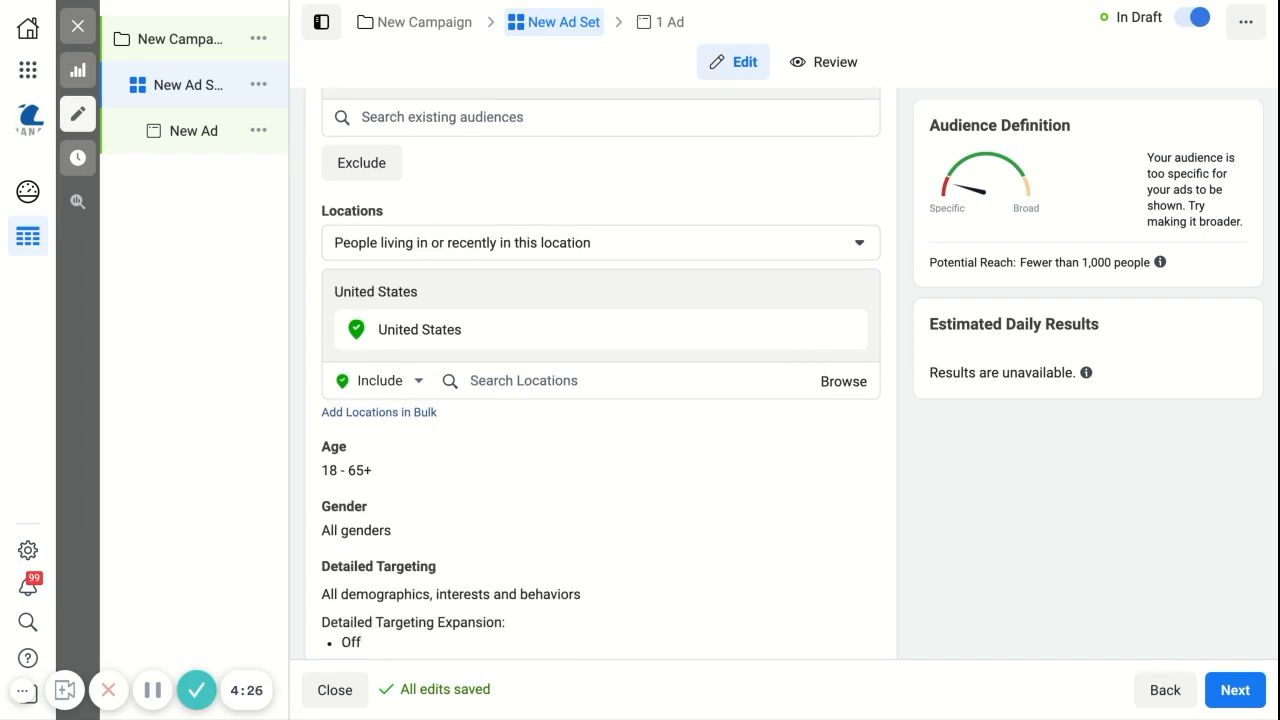
scroll(366, 475, up, 2)
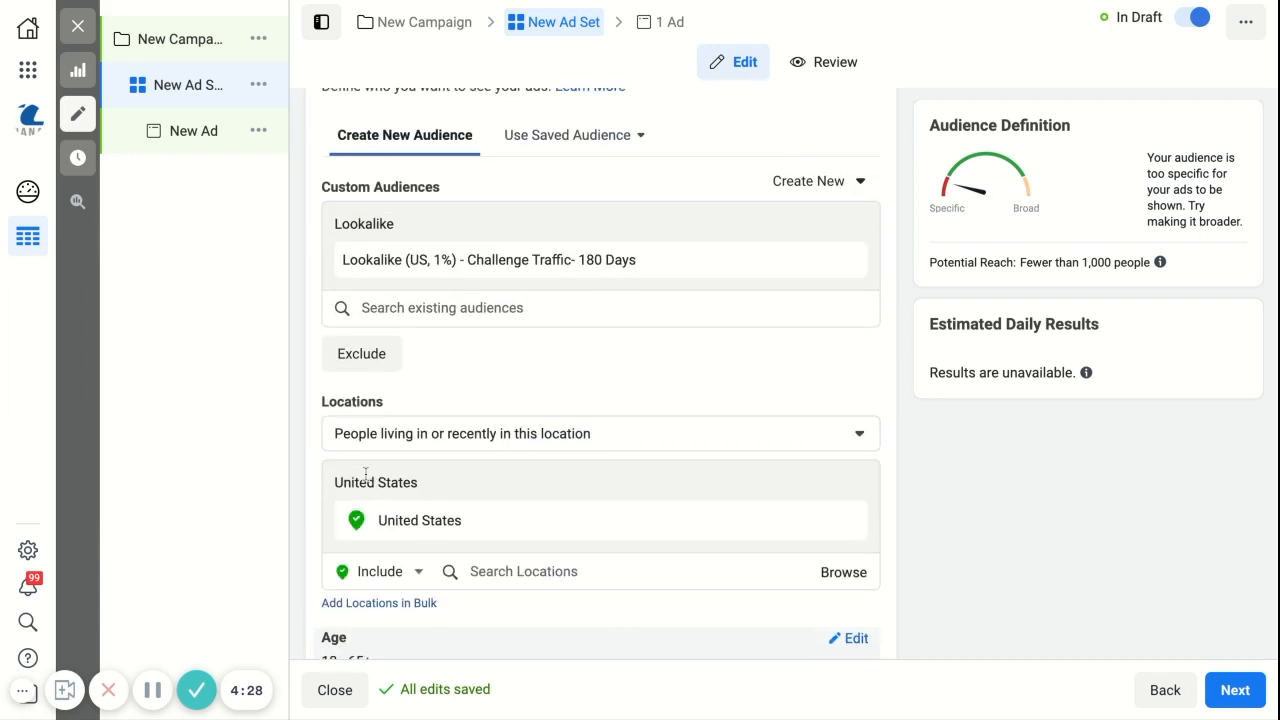
scroll(440, 465, down, 3)
scroll(440, 463, down, 1)
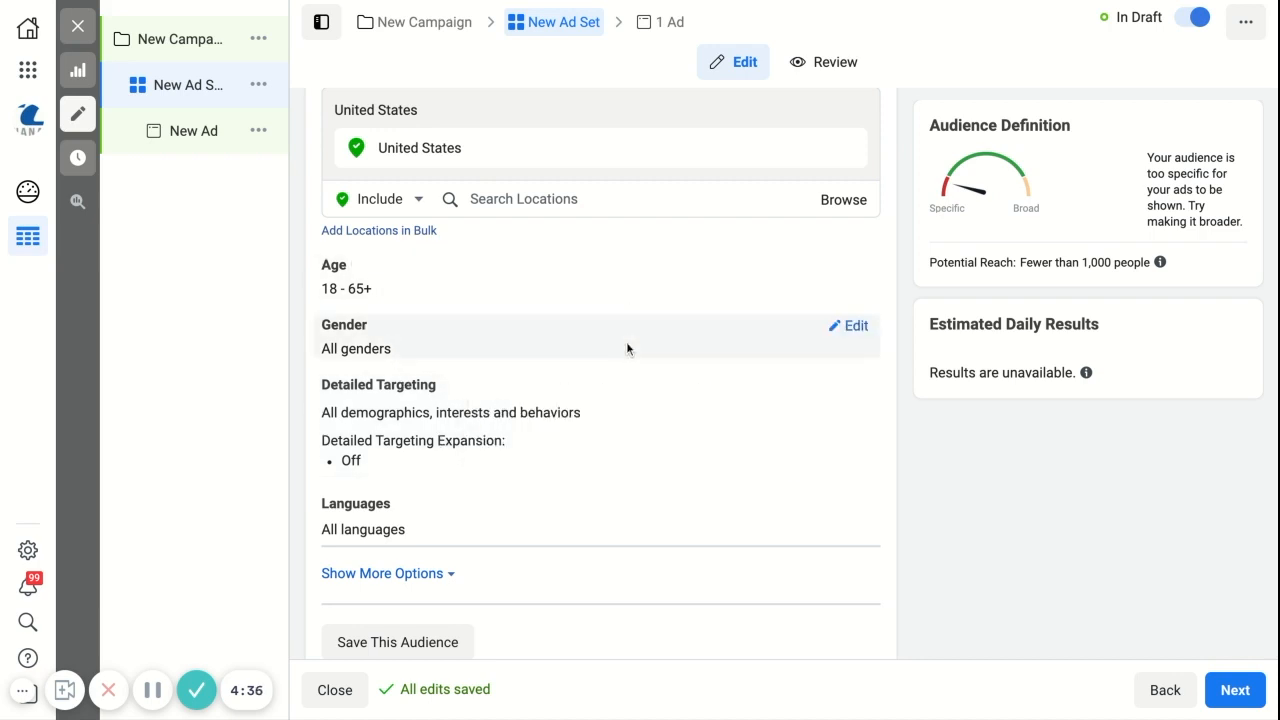
Add the Parents (All) demographic to the ad set's detailed targeting.
click(857, 390)
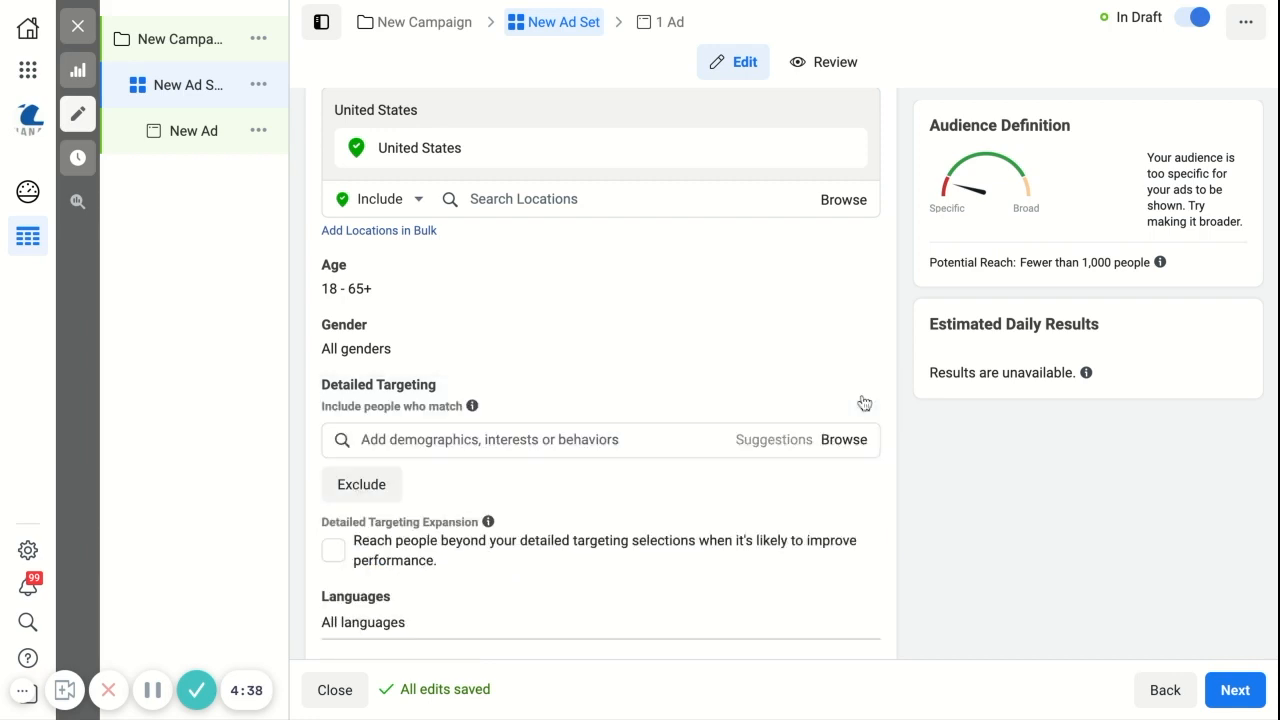
click(418, 440)
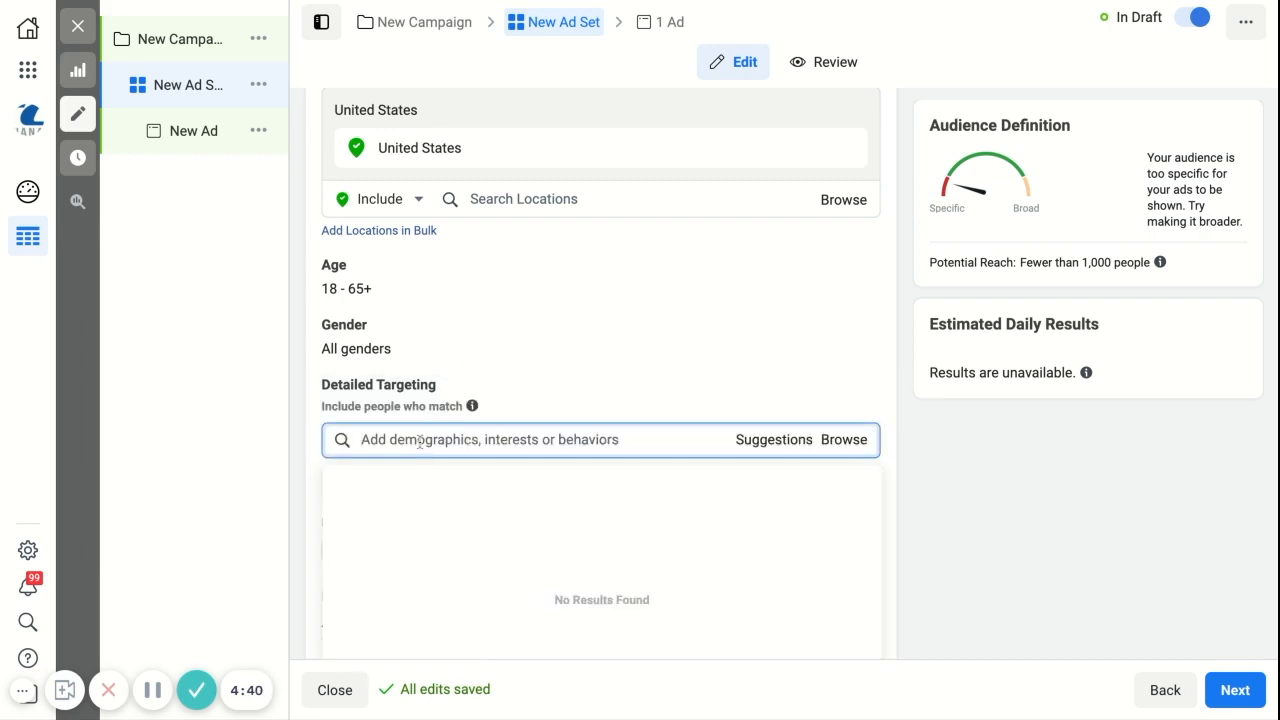
text(part)
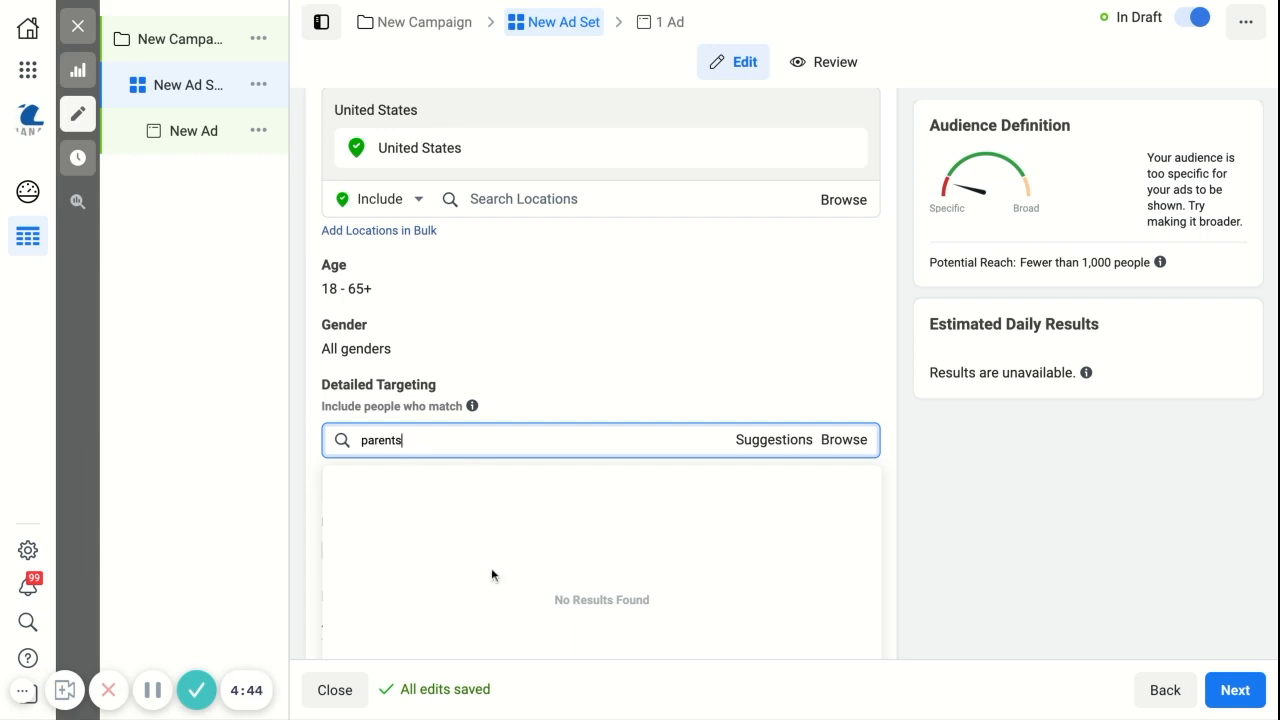
scroll(472, 462, down, 3)
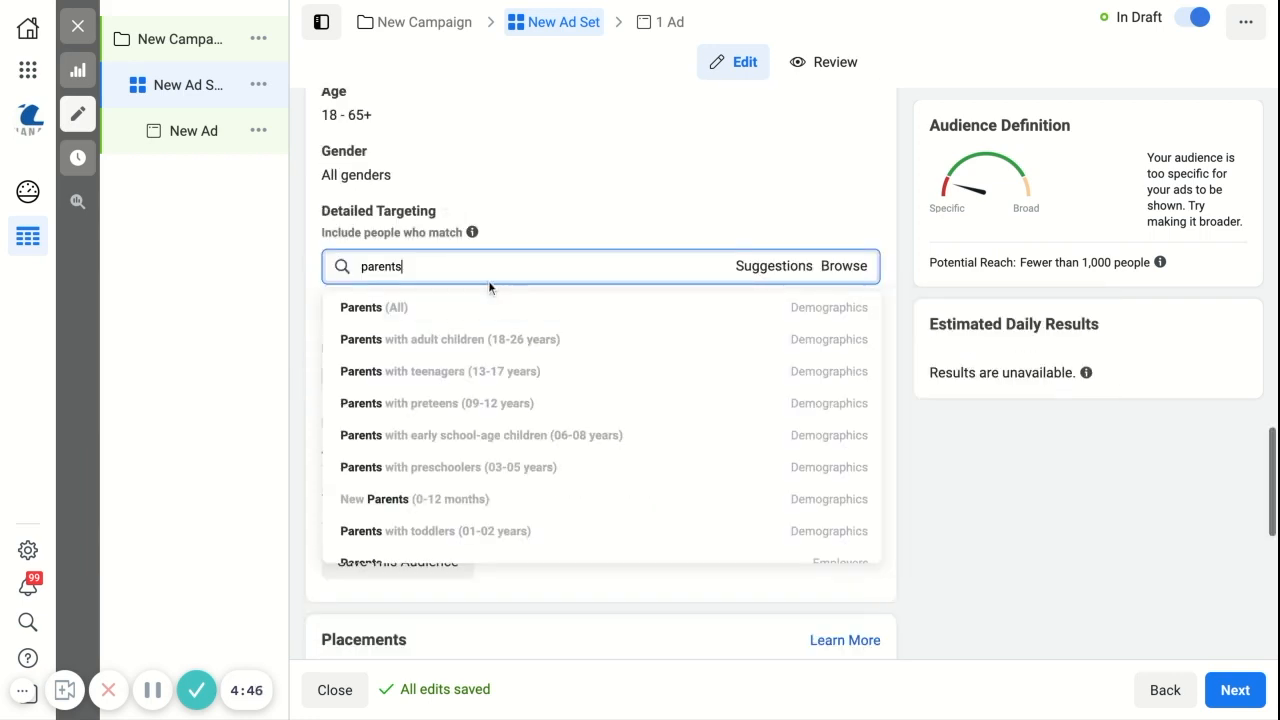
click(448, 311)
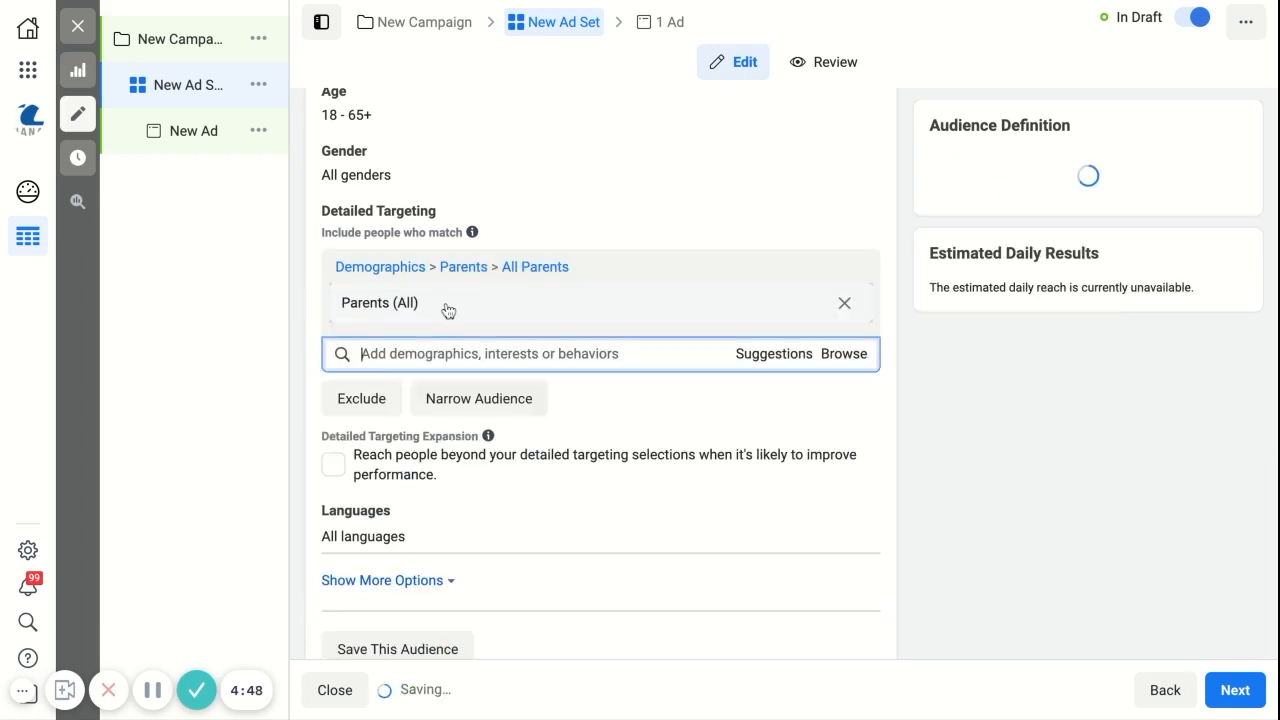
click(685, 232)
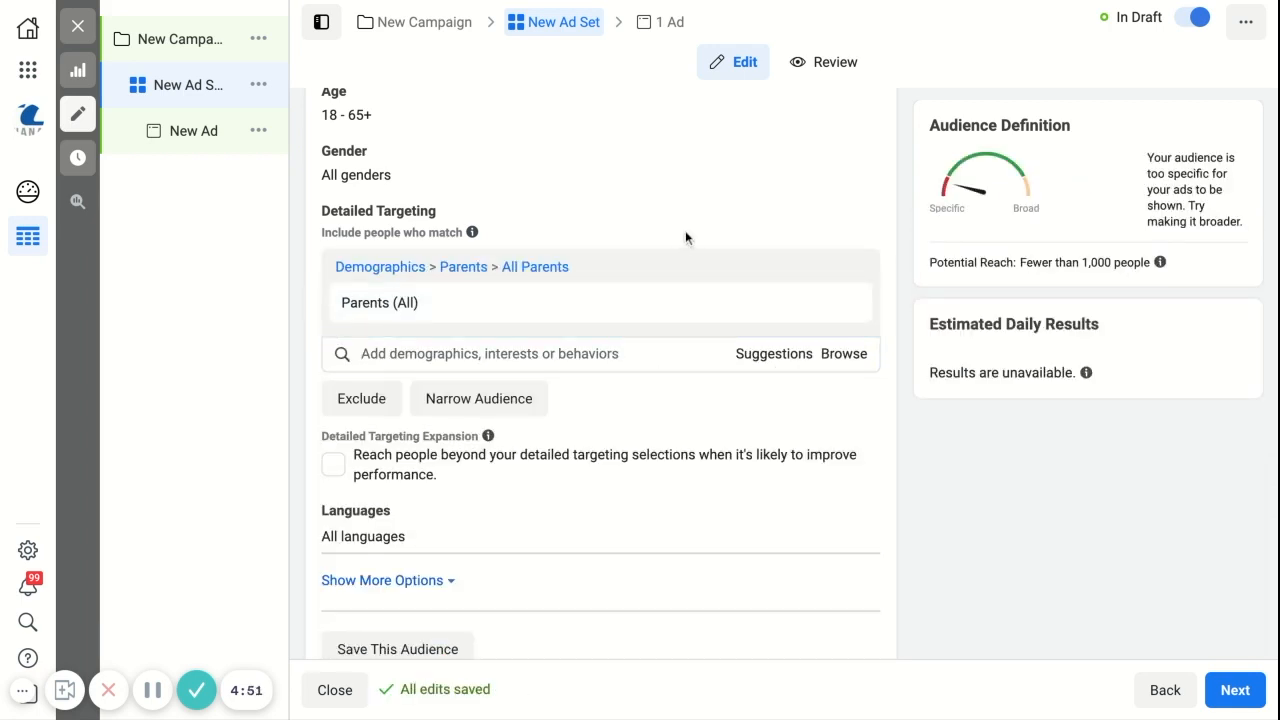
Narrow the detailed targeting so that people must also match the Entrepreneurship interest.
click(472, 399)
click(411, 426)
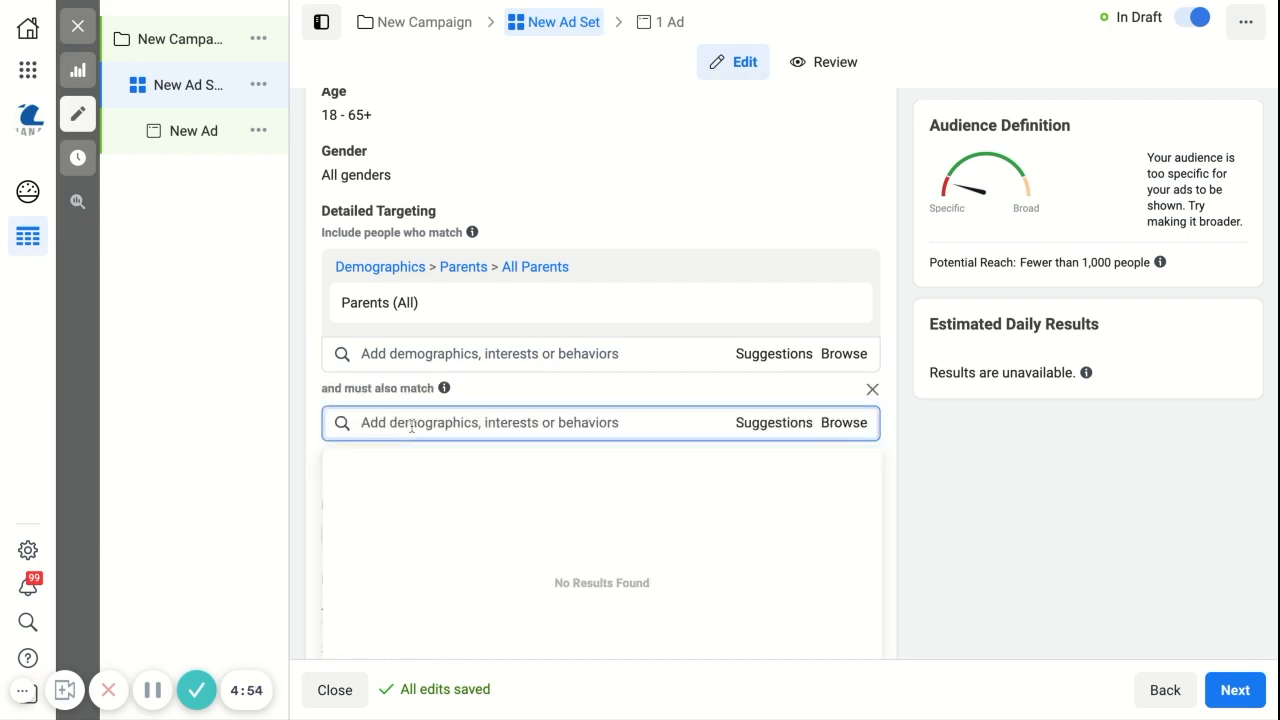
text(entre)
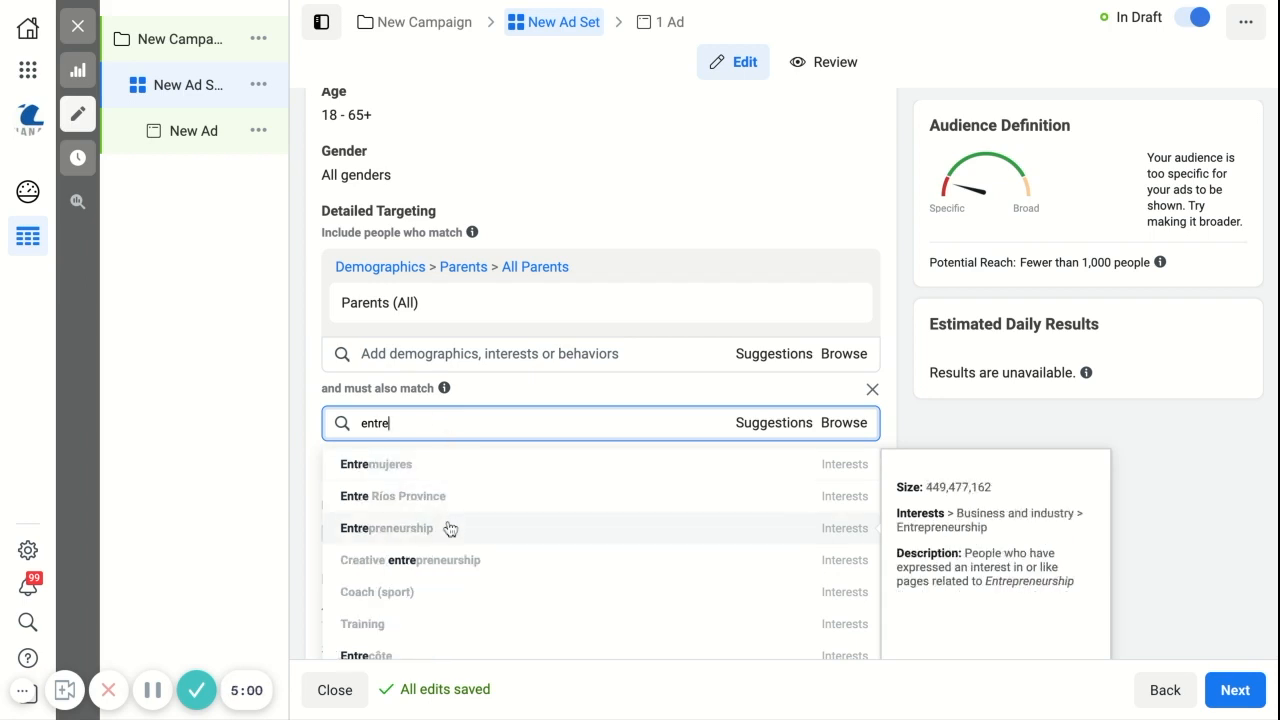
click(450, 529)
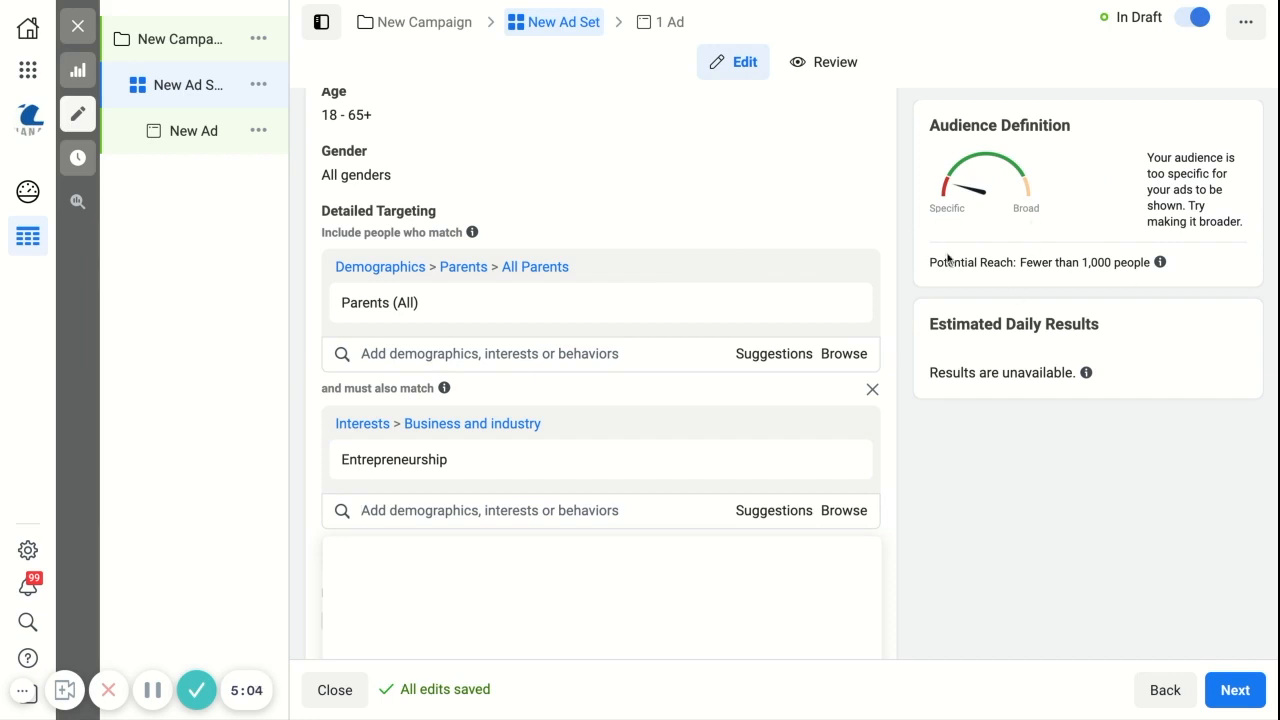
Review the potential reach and audience definition along with the ad set's targeting, language and placement settings.
mouse_move(1158, 262)
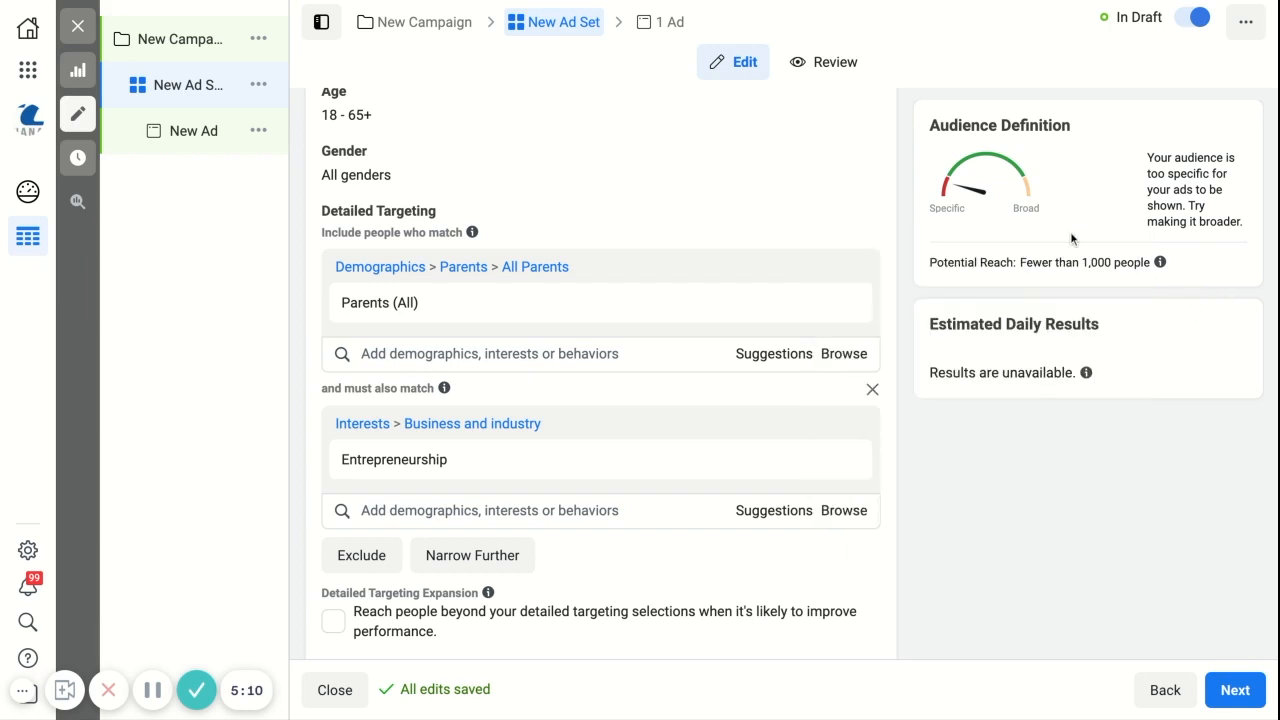
scroll(913, 173, up, 1)
scroll(913, 173, up, 1)
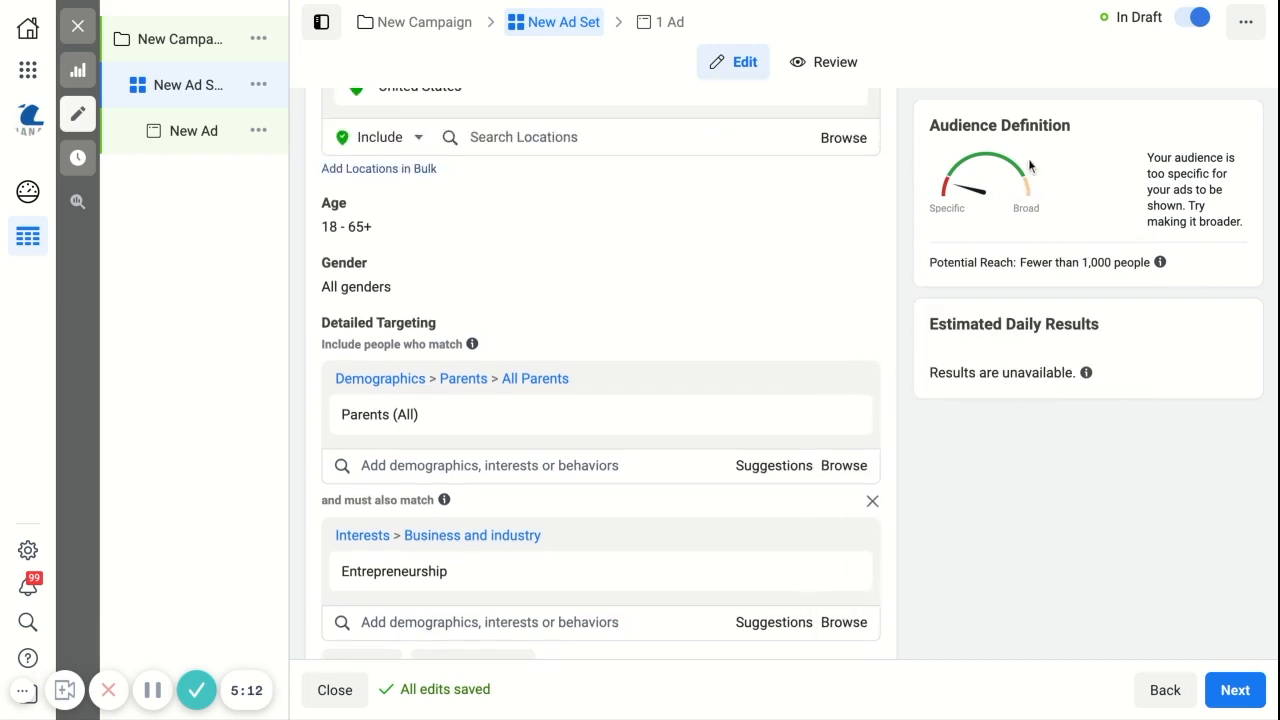
scroll(666, 336, down, 3)
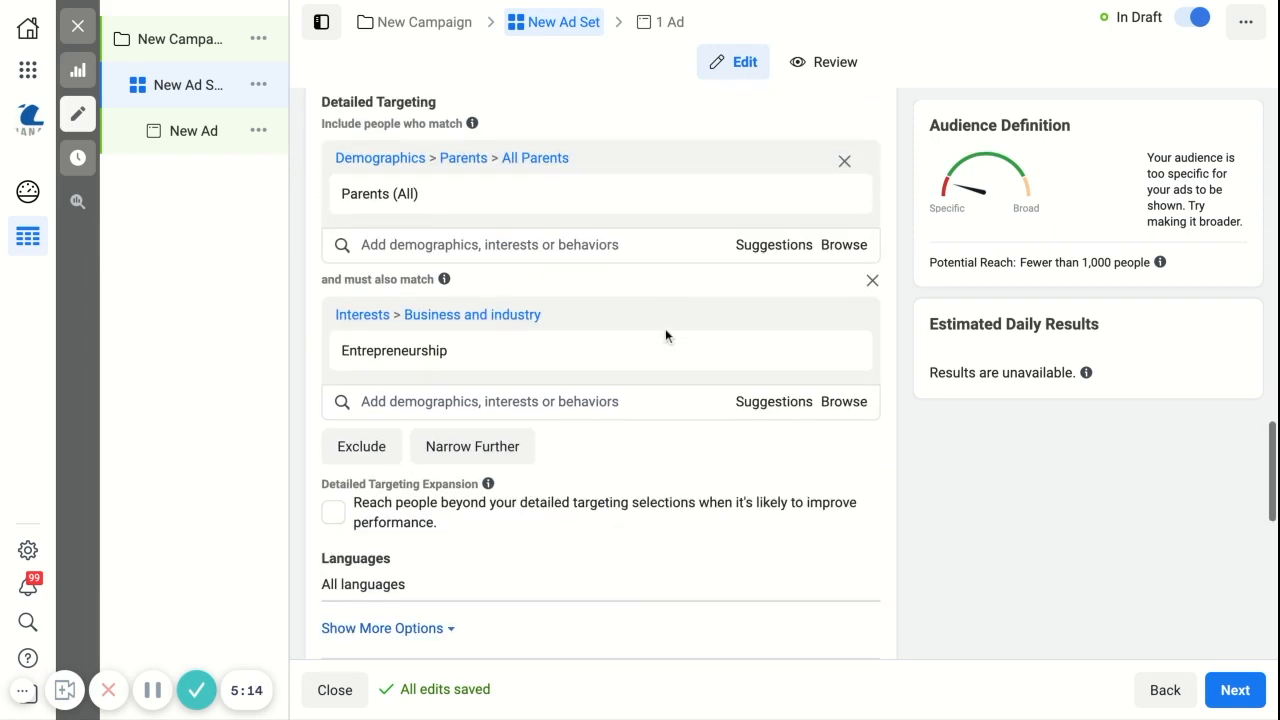
scroll(537, 409, down, 4)
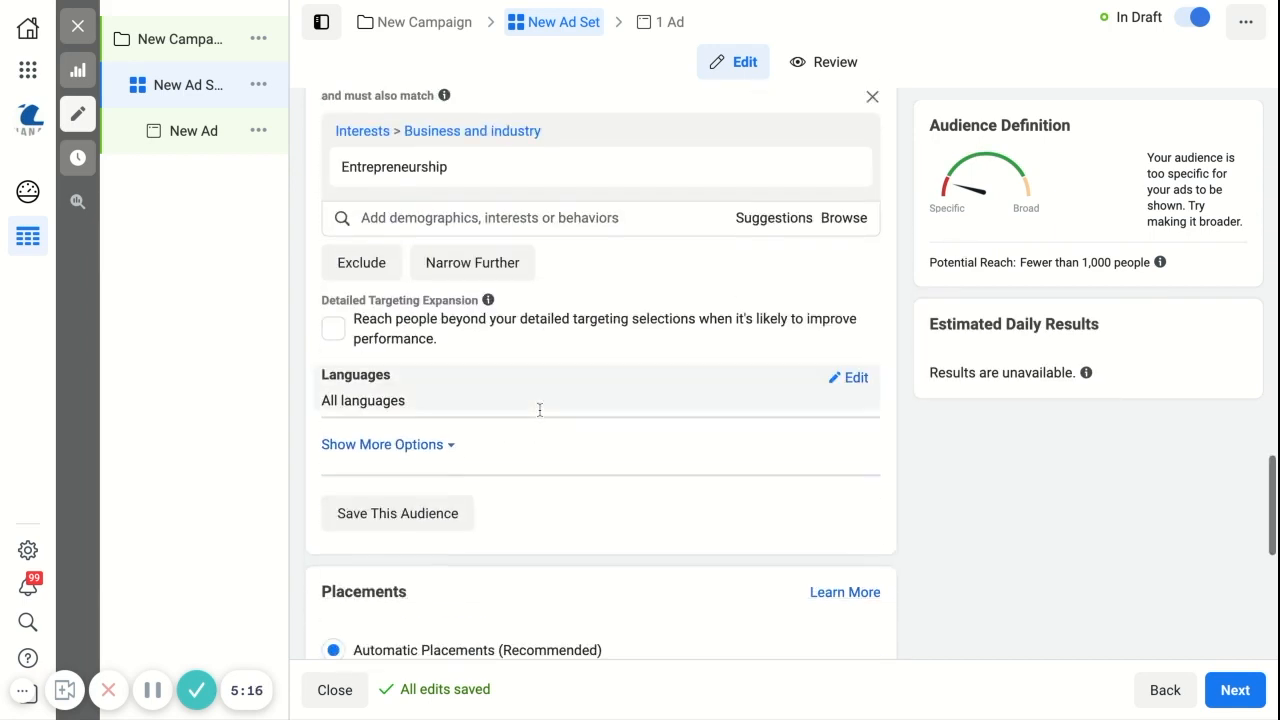
scroll(539, 410, down, 3)
scroll(539, 410, up, 8)
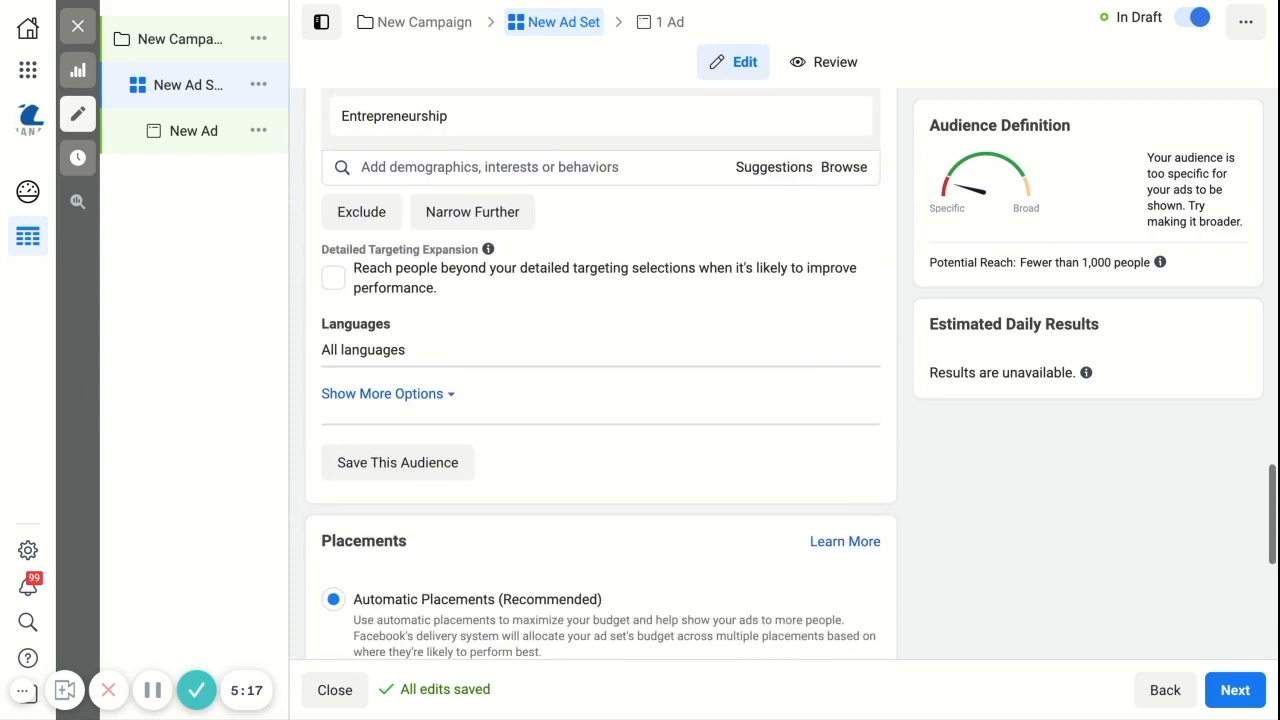
scroll(480, 254, up, 1)
scroll(455, 379, down, 1)
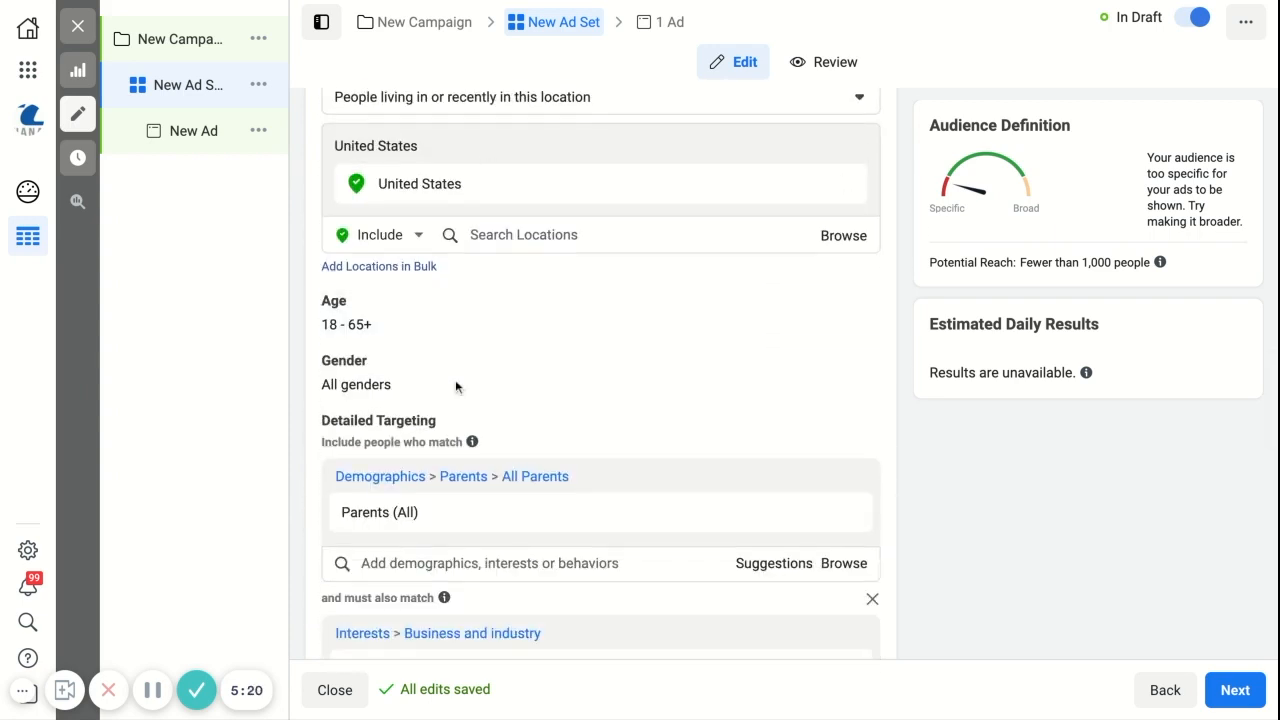
scroll(567, 288, up, 1)
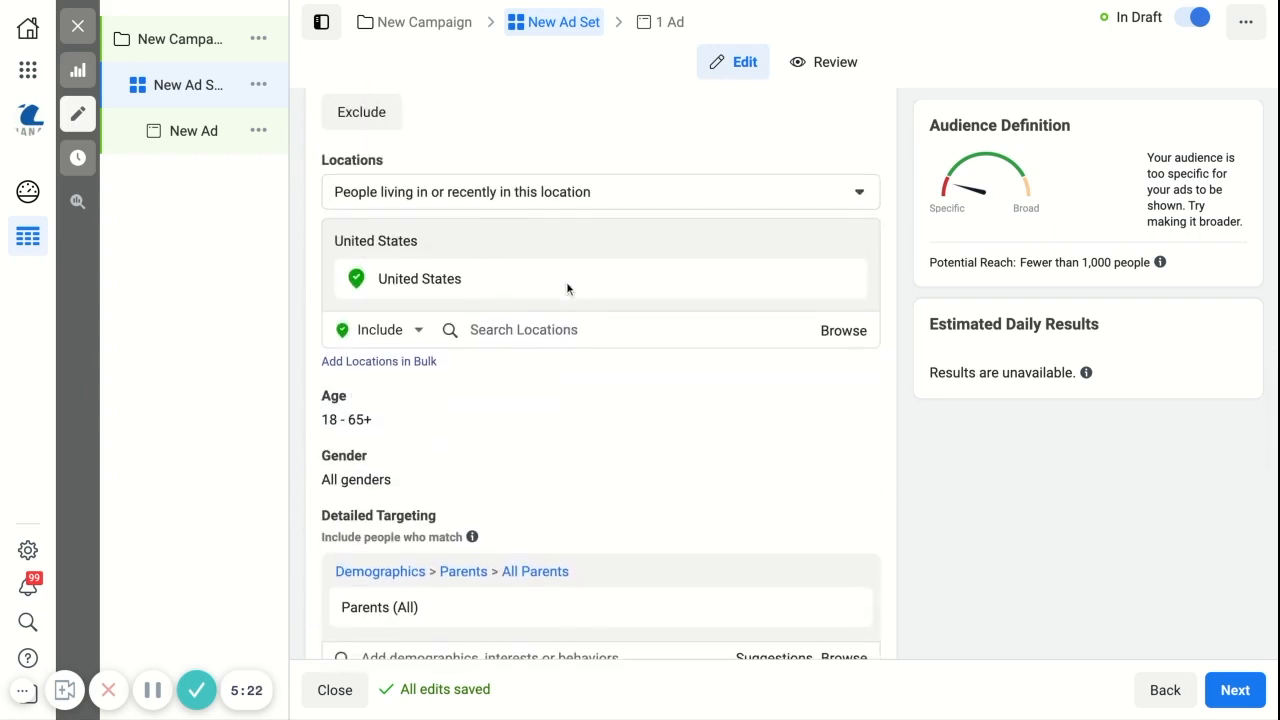
Examine the location search and the options for people living in, recently in or traveling in the location, keeping the current choice.
click(563, 331)
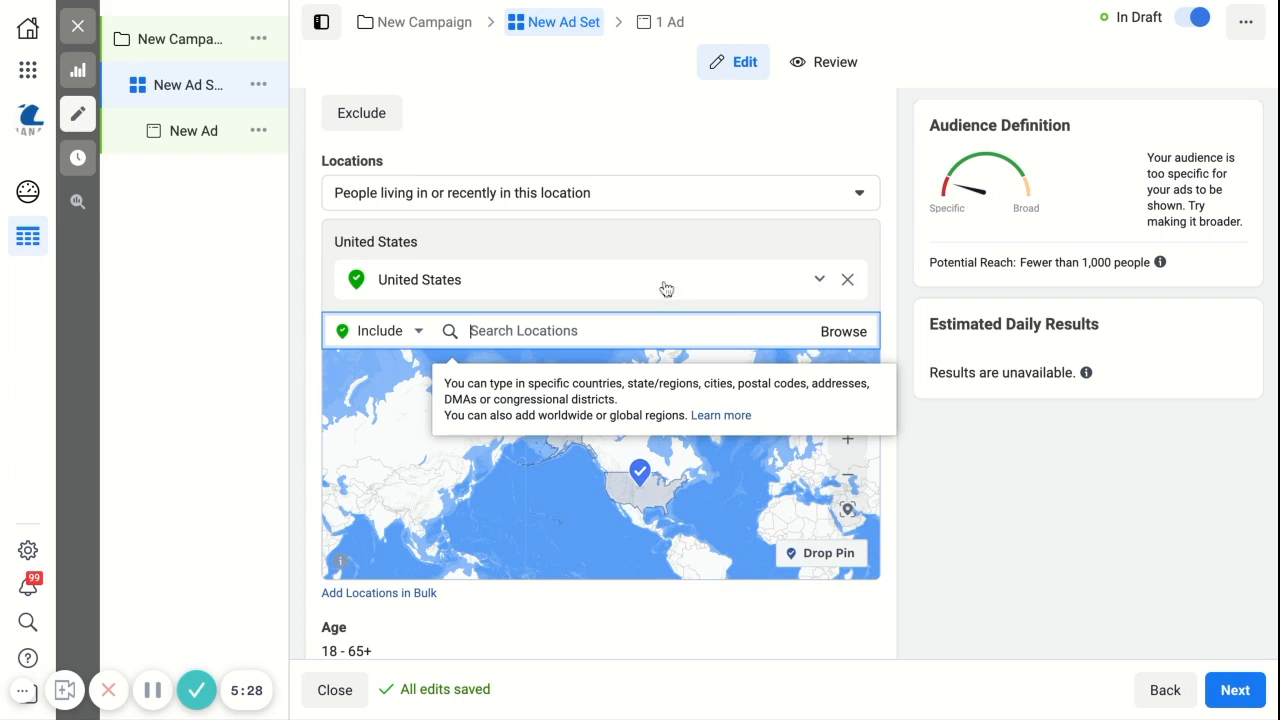
scroll(636, 272, up, 1)
click(581, 292)
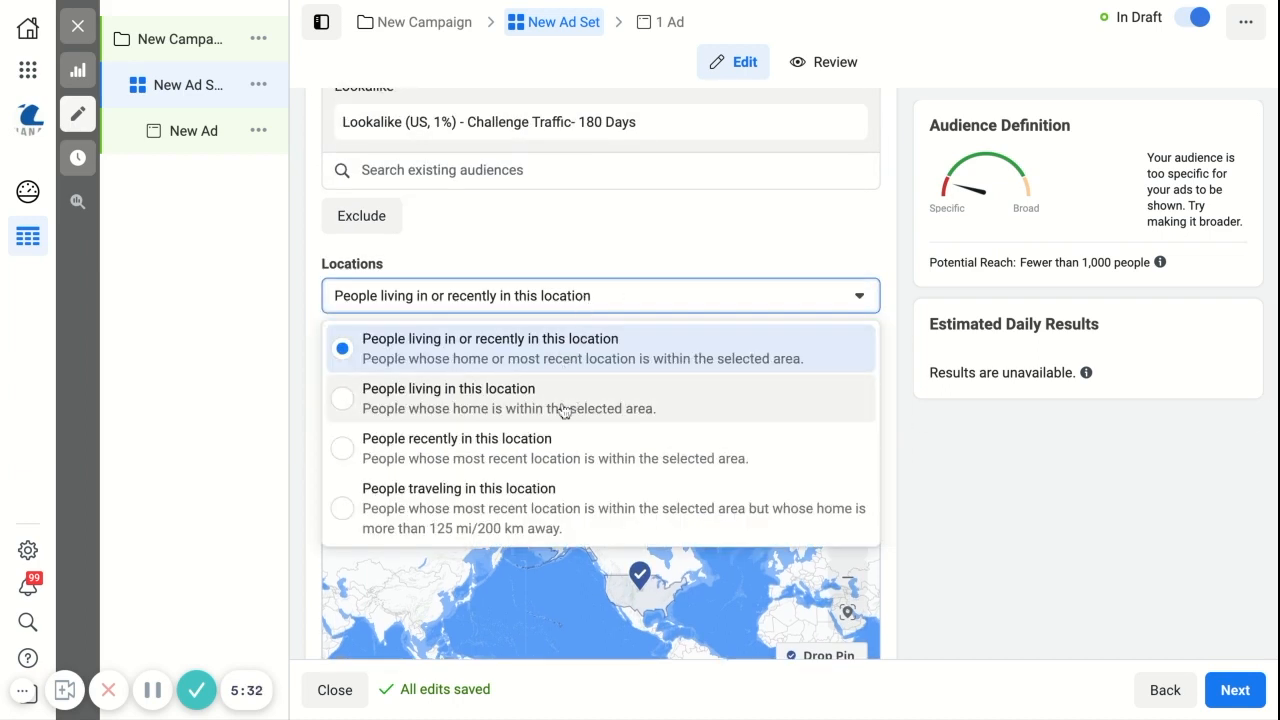
click(633, 232)
scroll(633, 232, up, 3)
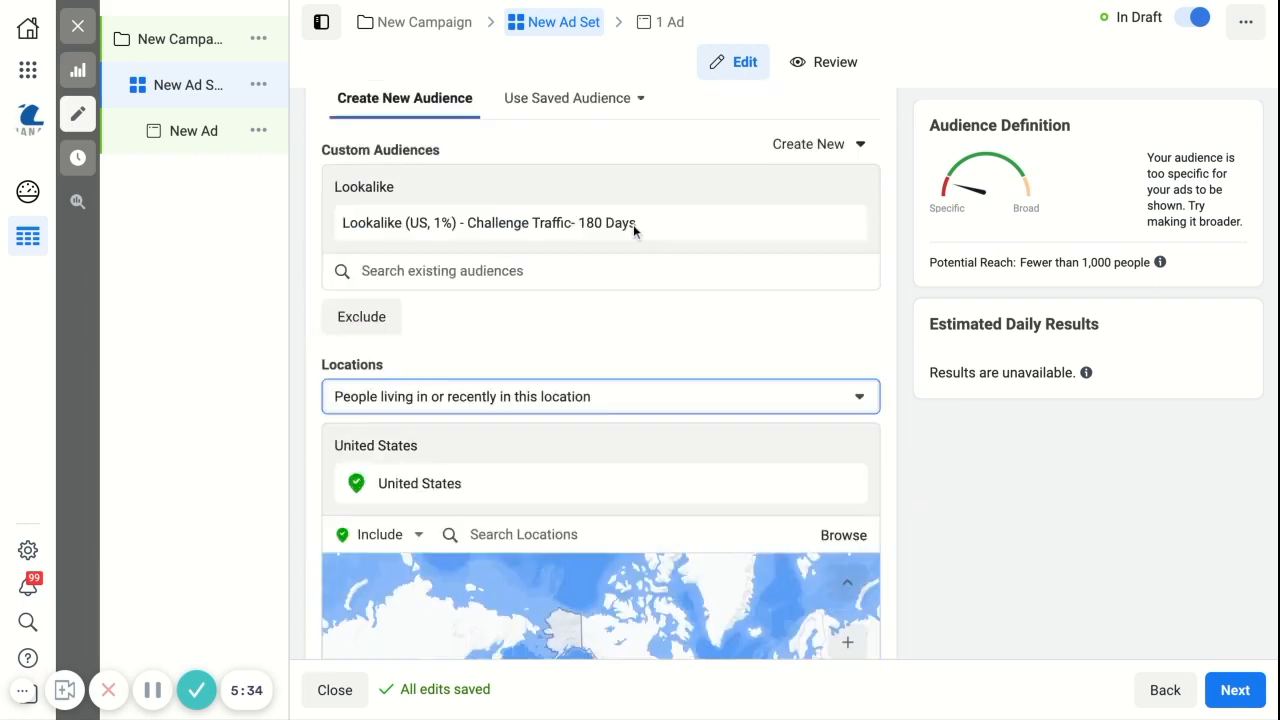